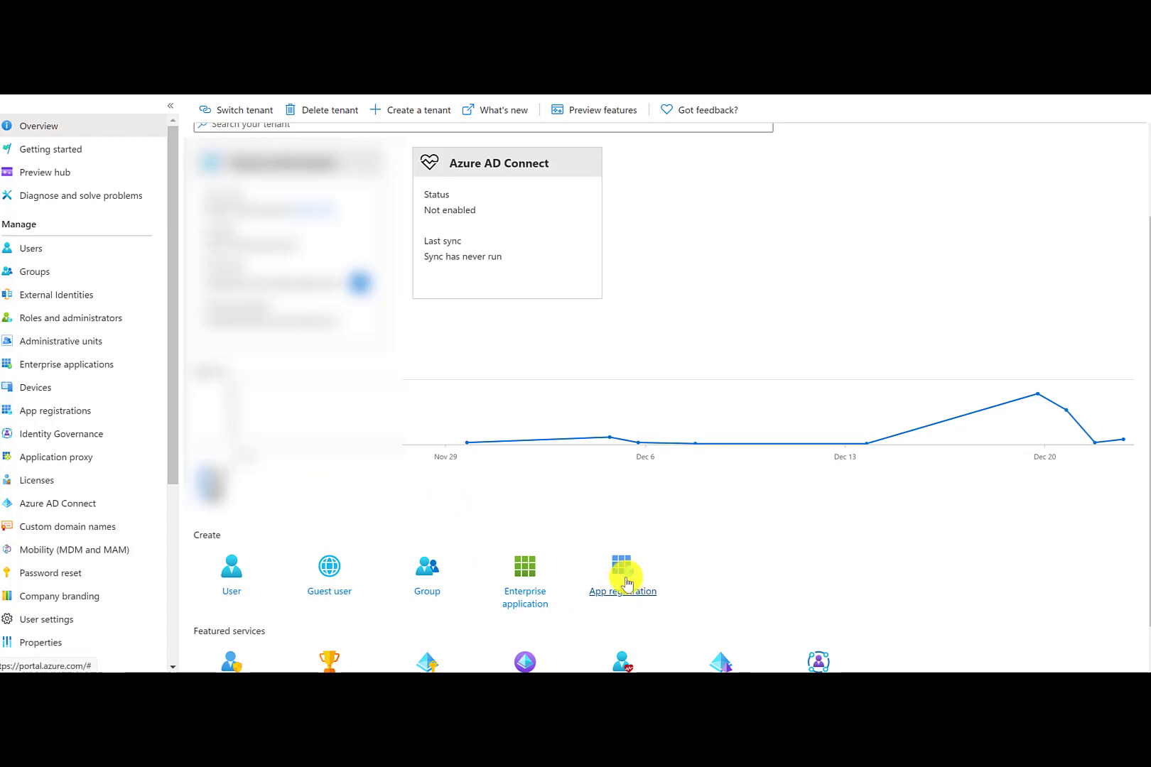
Register a new application named "retail api" for accounts in this organizational directory only (single tenant)
{"action": "left_click", "coordinate": [627, 583]}
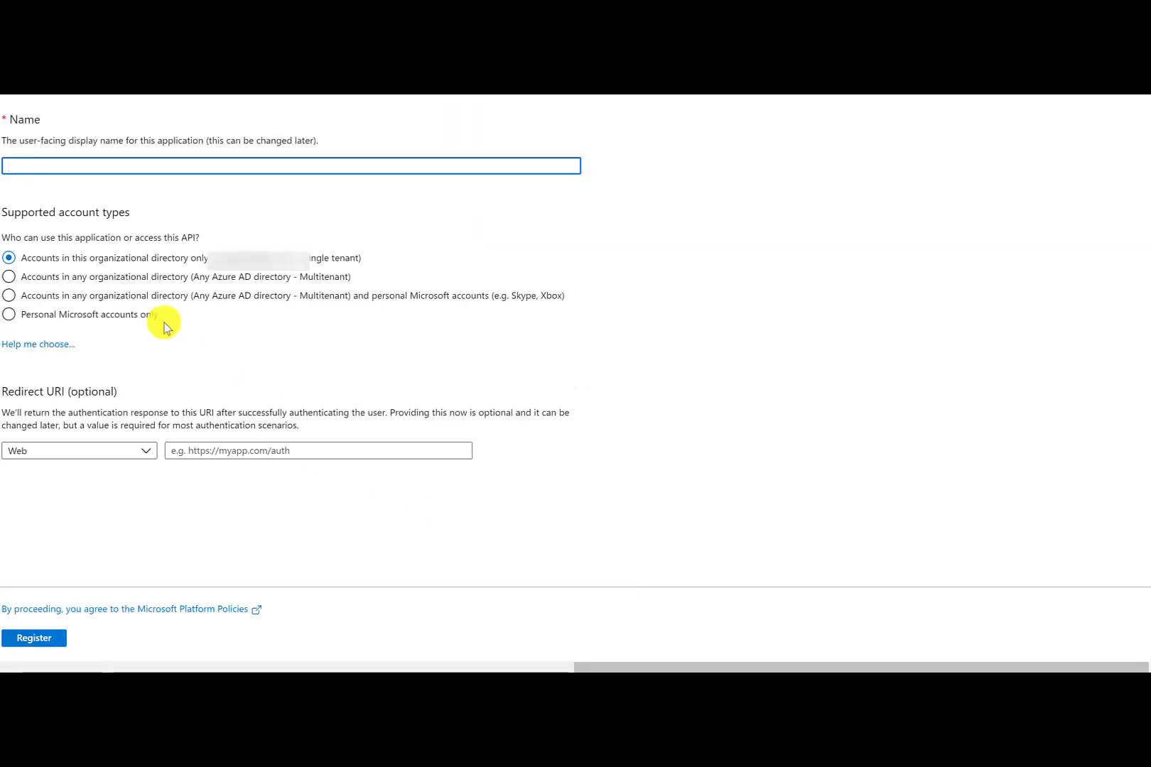
{"action": "type", "text": "re"}
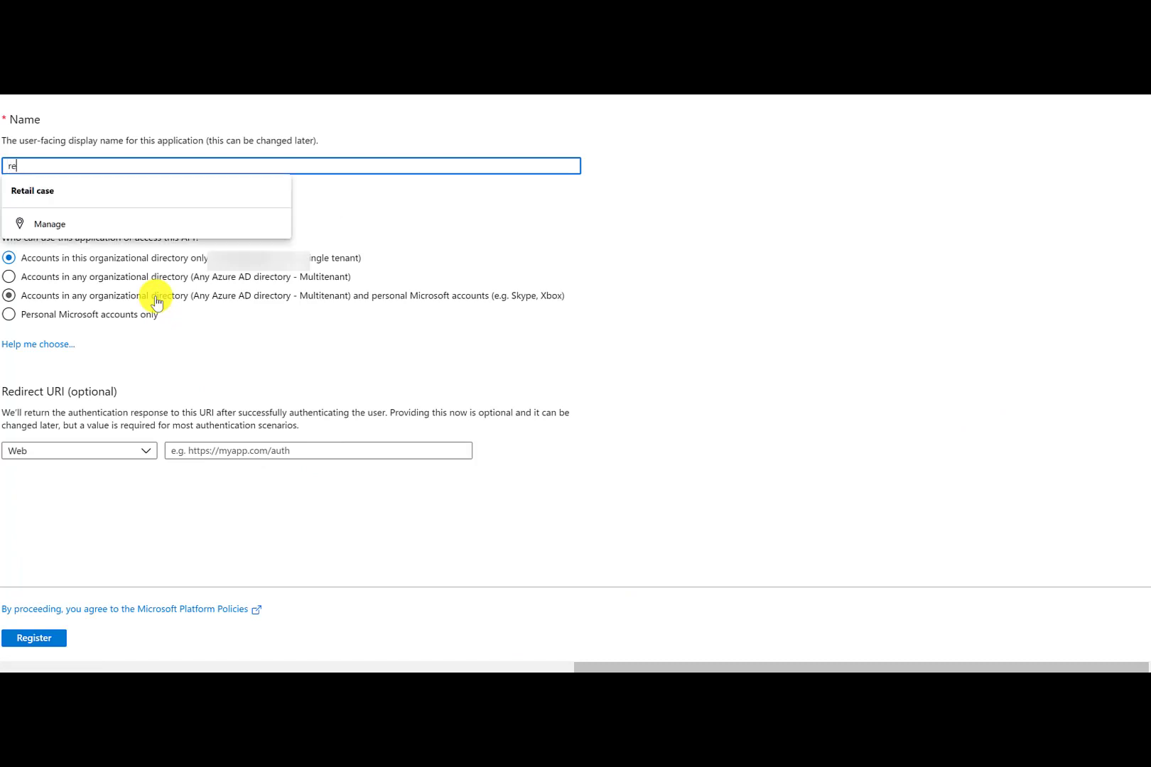
{"action": "type", "text": "tai"}
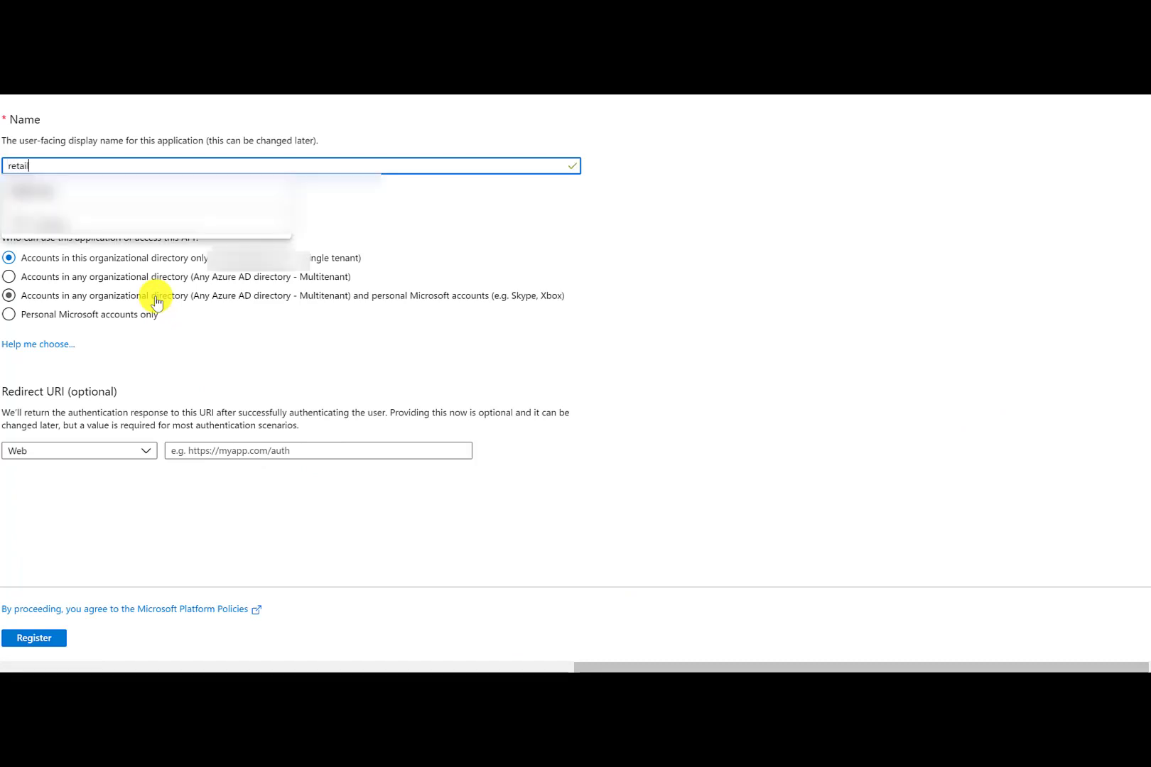
{"action": "type", "text": "l api"}
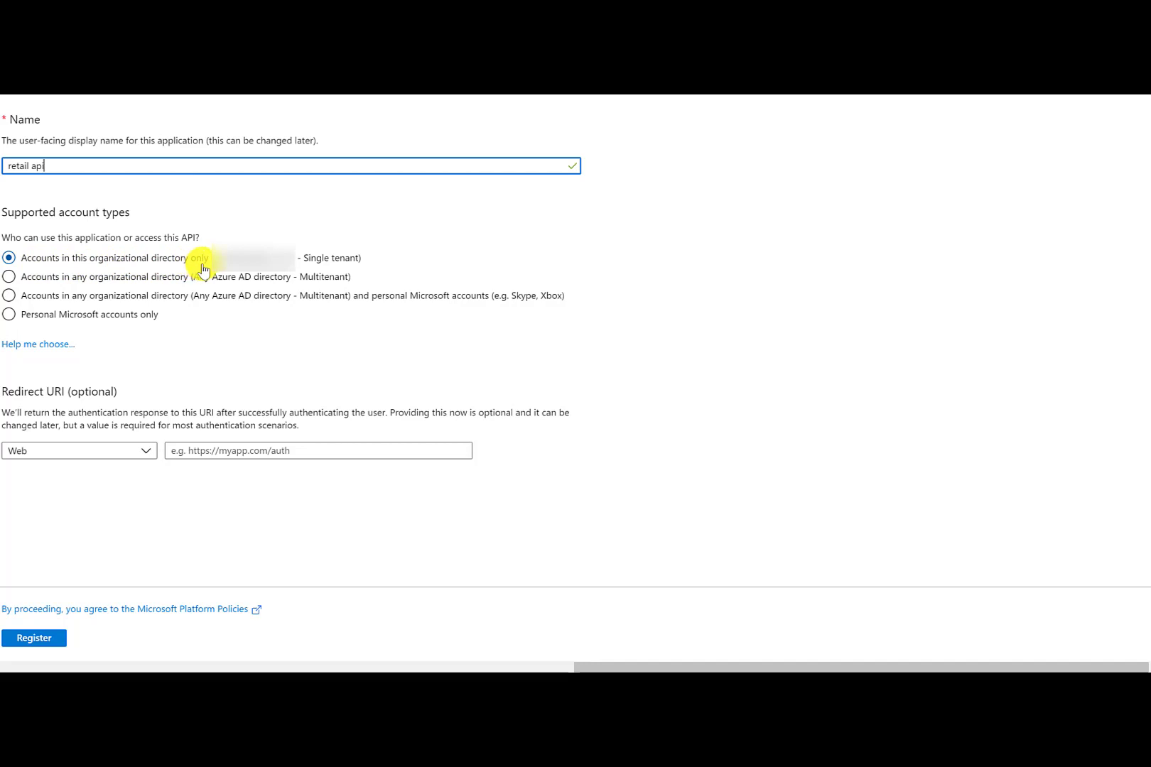
{"action": "left_click", "coordinate": [50, 643]}
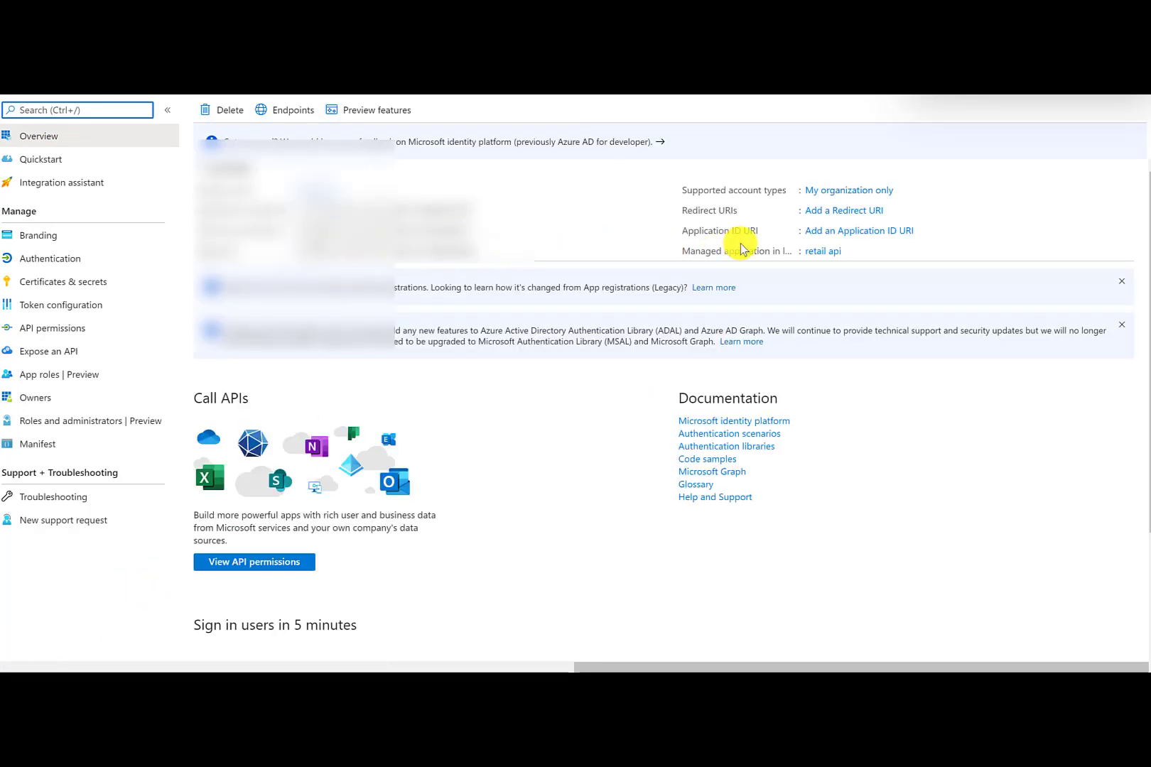
Add the Dynamics ERP delegated permissions AX.FullAccess, CustomService.FullAccess and Odata.FullAccess to the app registration
{"action": "left_click", "coordinate": [257, 562]}
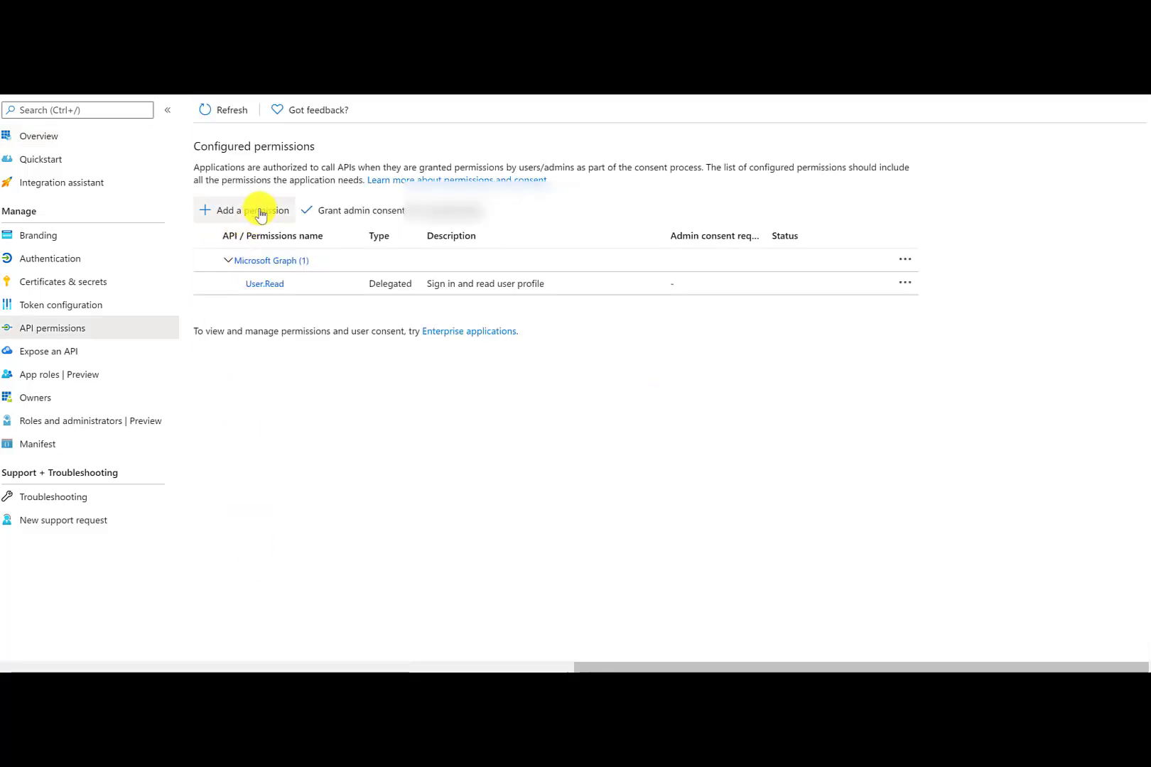
{"action": "left_click", "coordinate": [264, 217]}
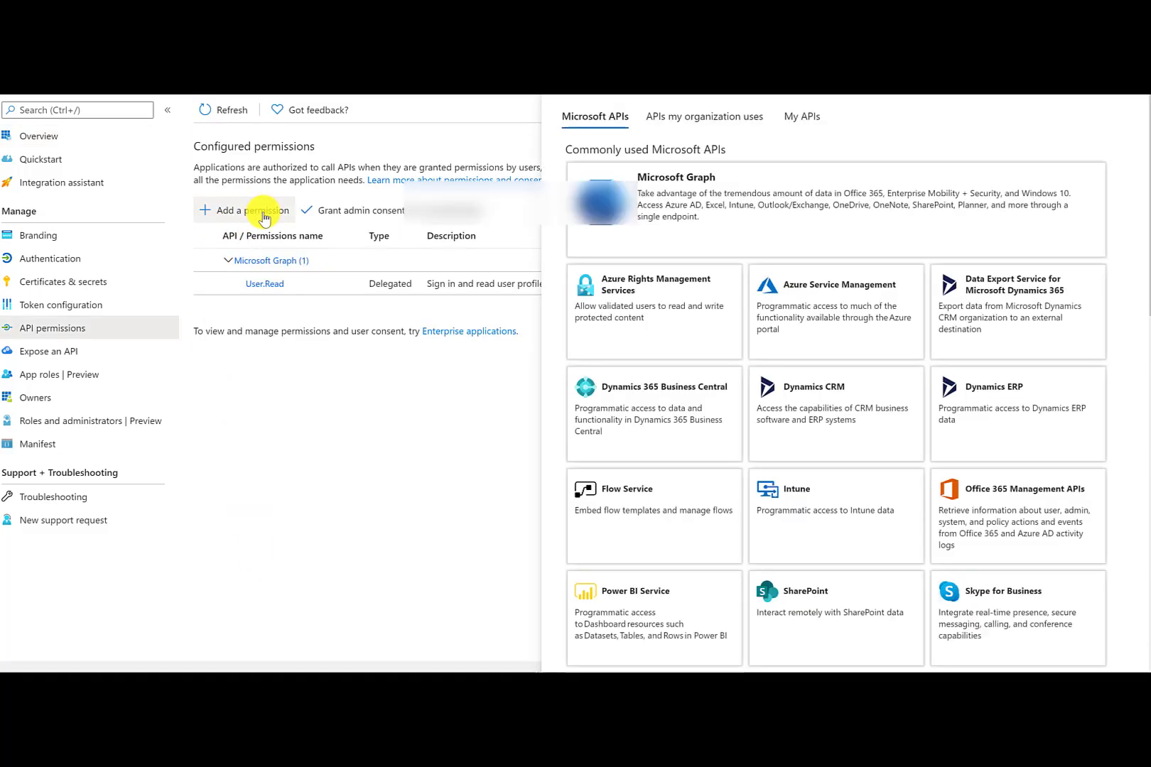
{"action": "left_click", "coordinate": [1023, 425]}
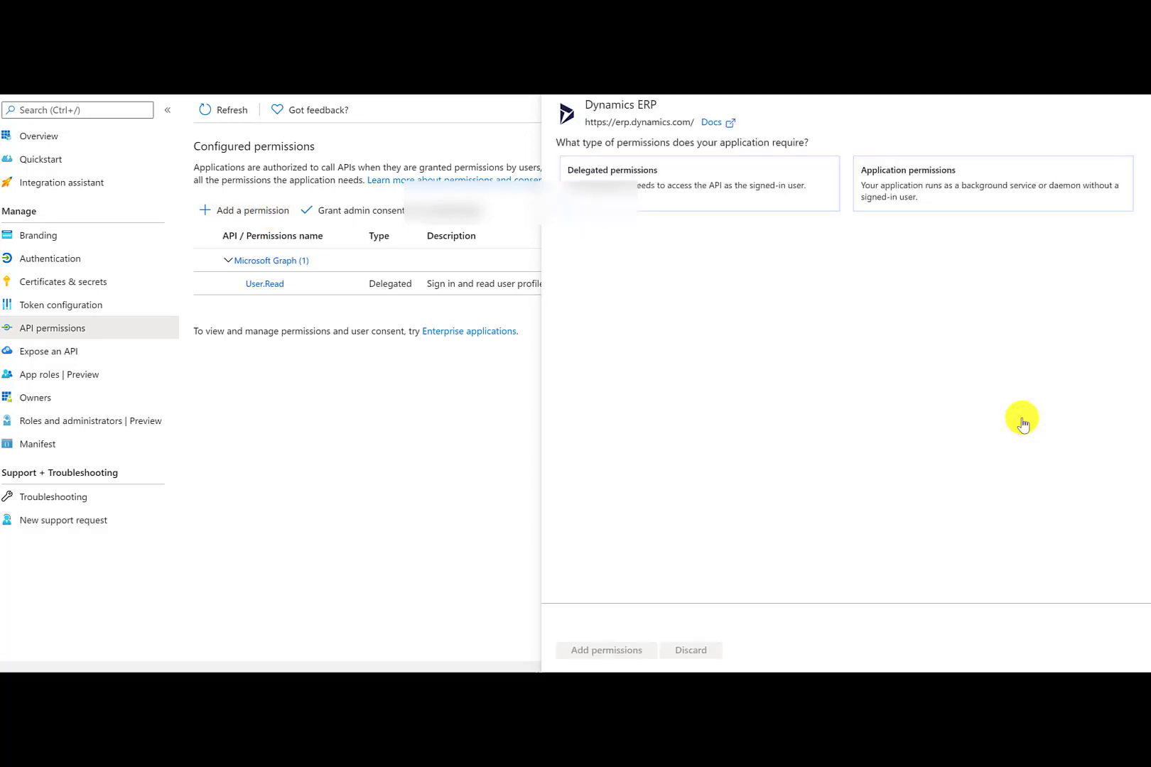
{"action": "left_click", "coordinate": [796, 198]}
{"action": "left_click", "coordinate": [566, 353]}
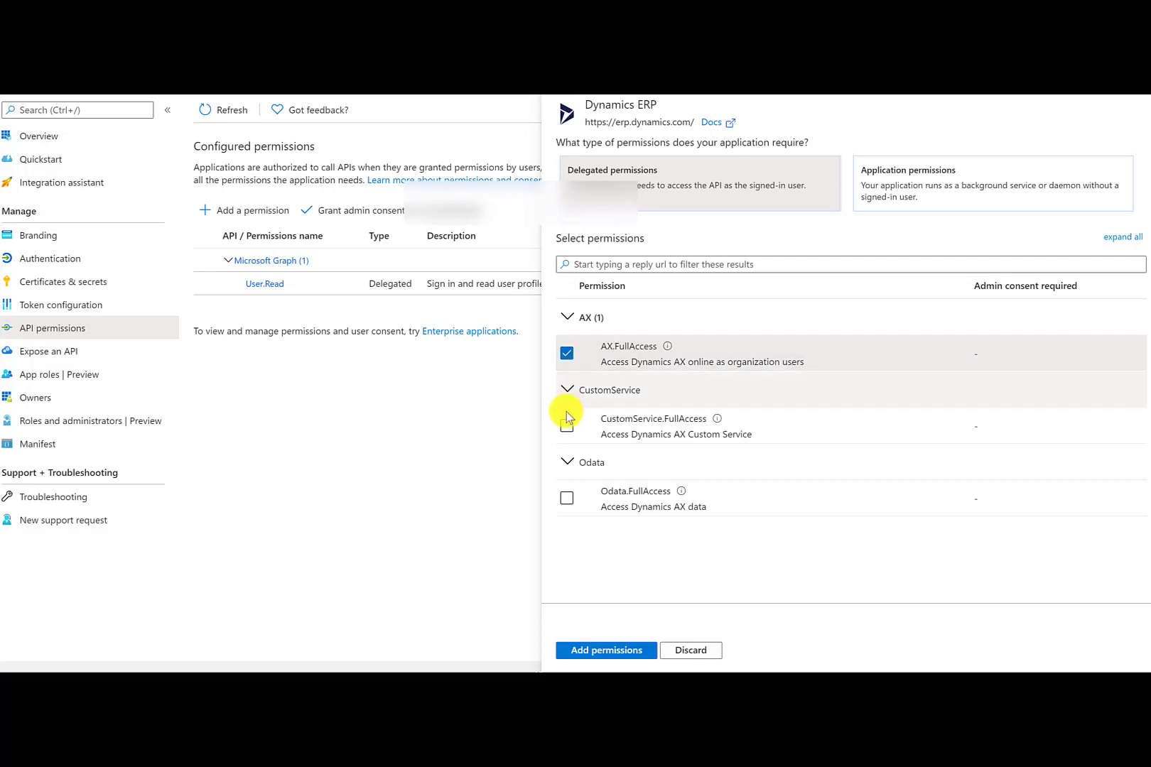
{"action": "left_click", "coordinate": [567, 428]}
{"action": "left_click", "coordinate": [566, 498]}
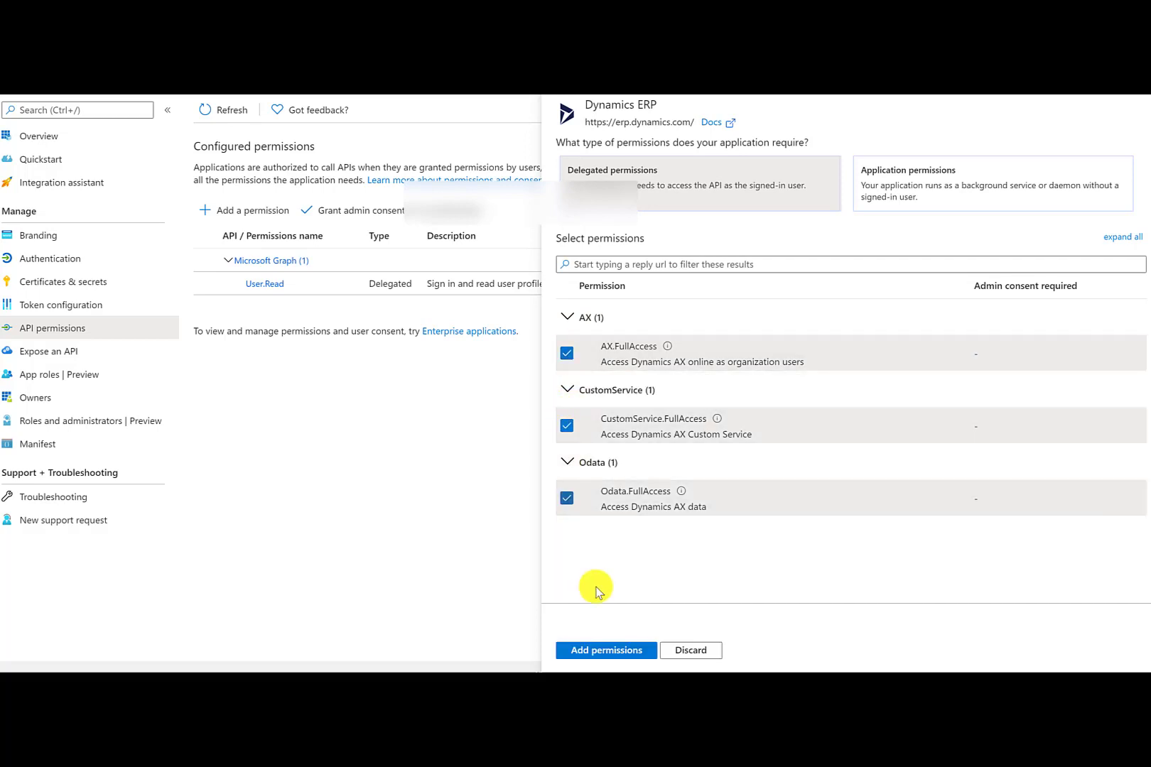
{"action": "left_click", "coordinate": [609, 654]}
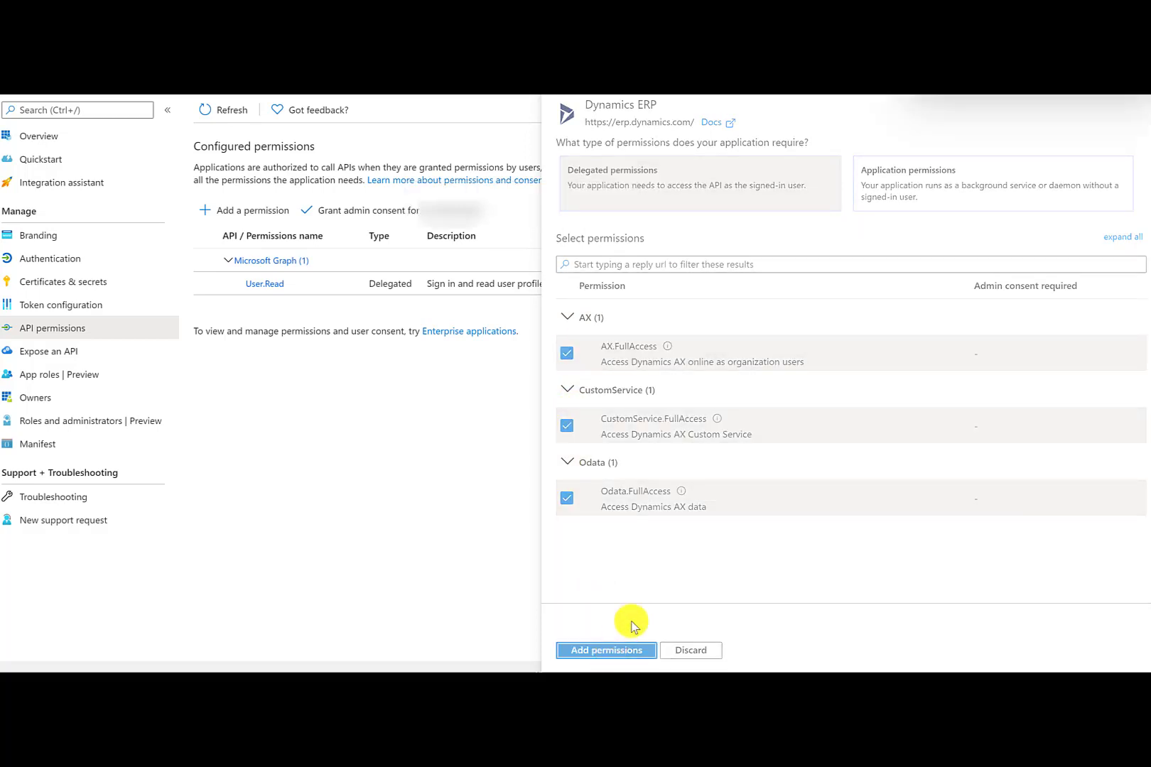
Add the Dynamics ERP application permission Connector.FullAccess and open the app's certificates and secrets
{"action": "left_click", "coordinate": [247, 246]}
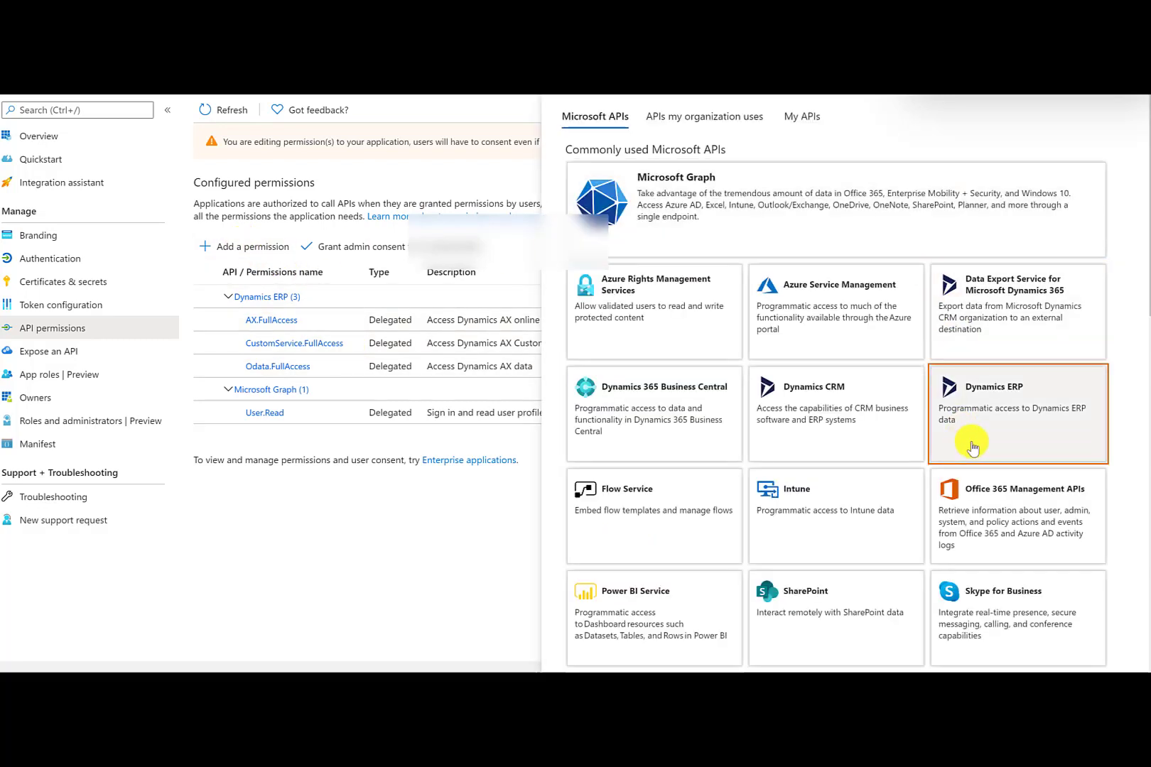
{"action": "left_click", "coordinate": [973, 446]}
{"action": "left_click", "coordinate": [949, 201]}
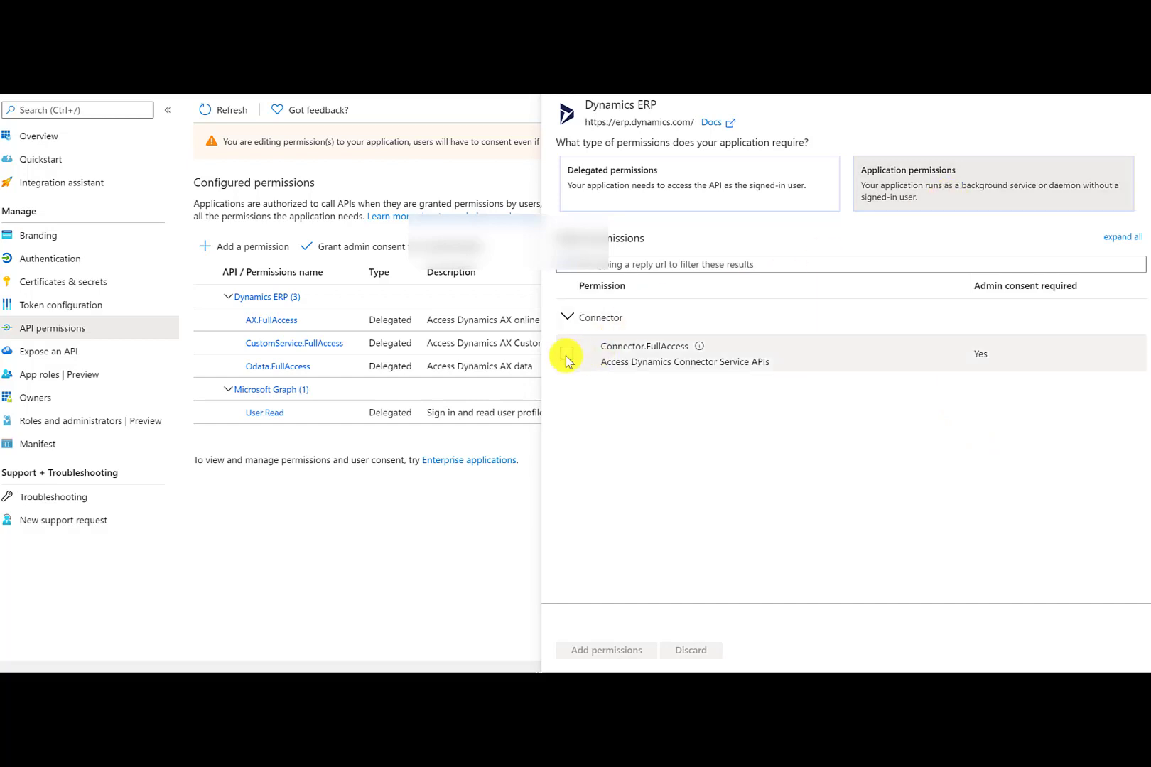
{"action": "left_click", "coordinate": [567, 355]}
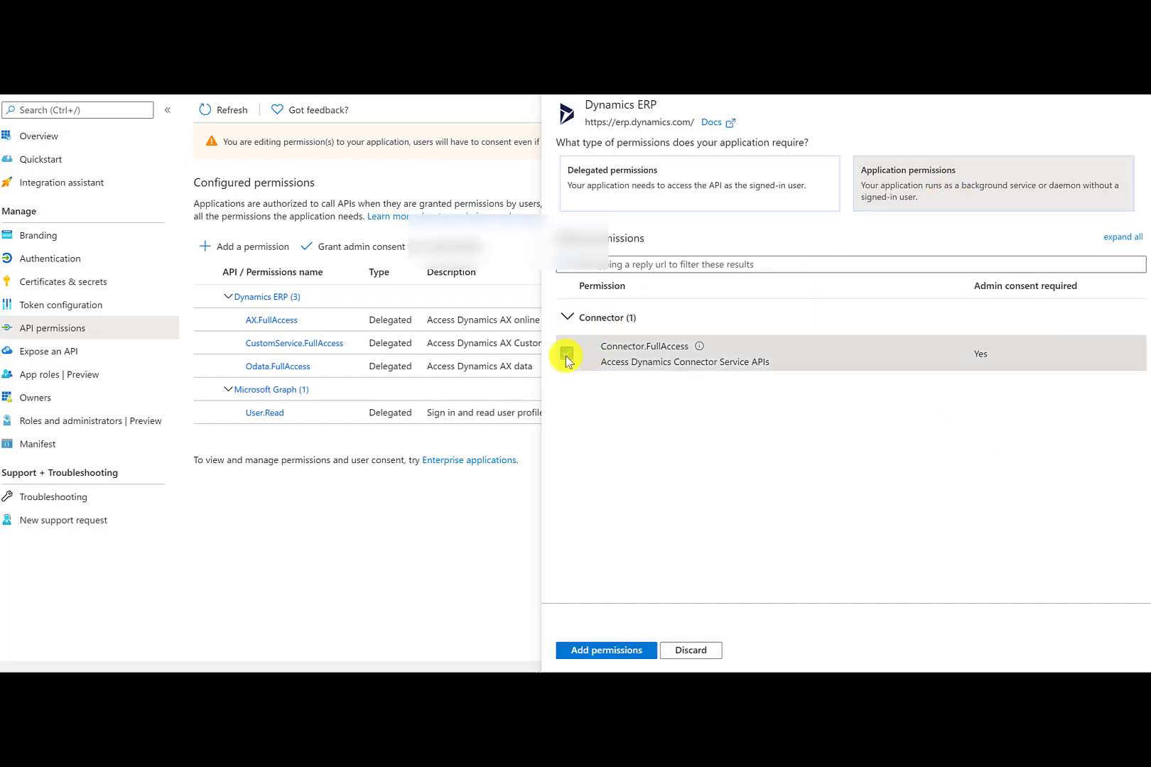
{"action": "left_click", "coordinate": [615, 652]}
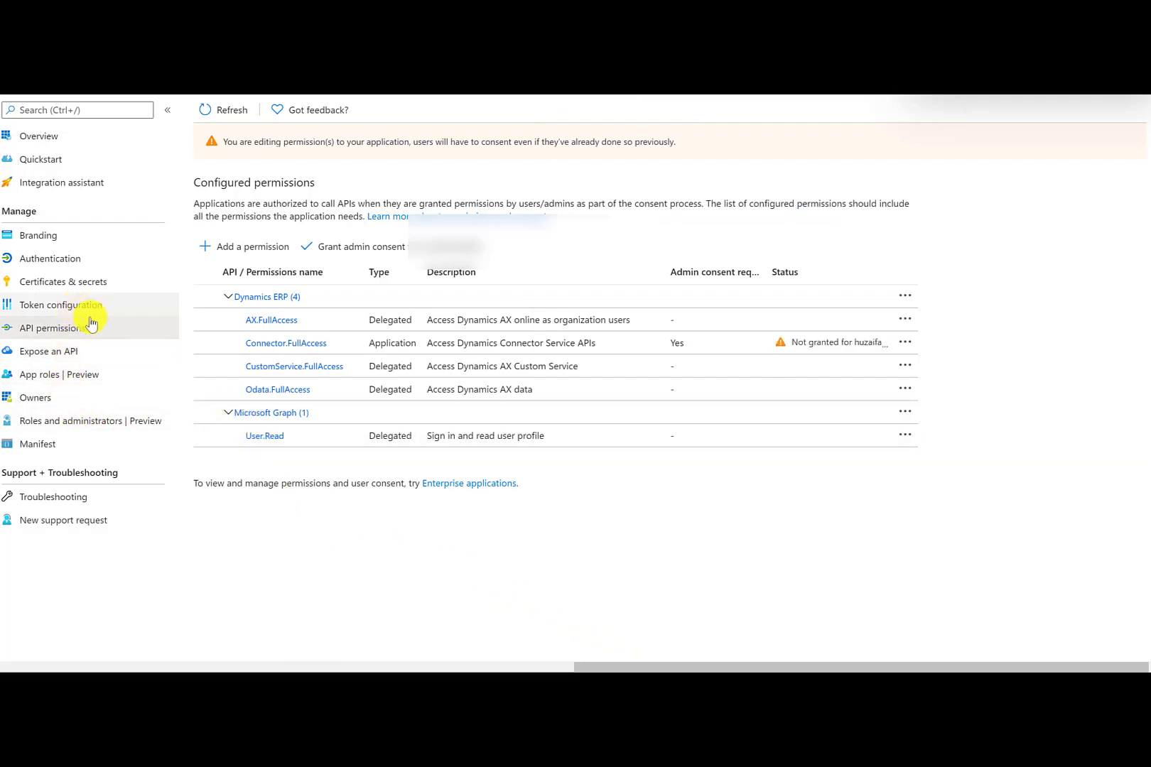
{"action": "left_click", "coordinate": [51, 286]}
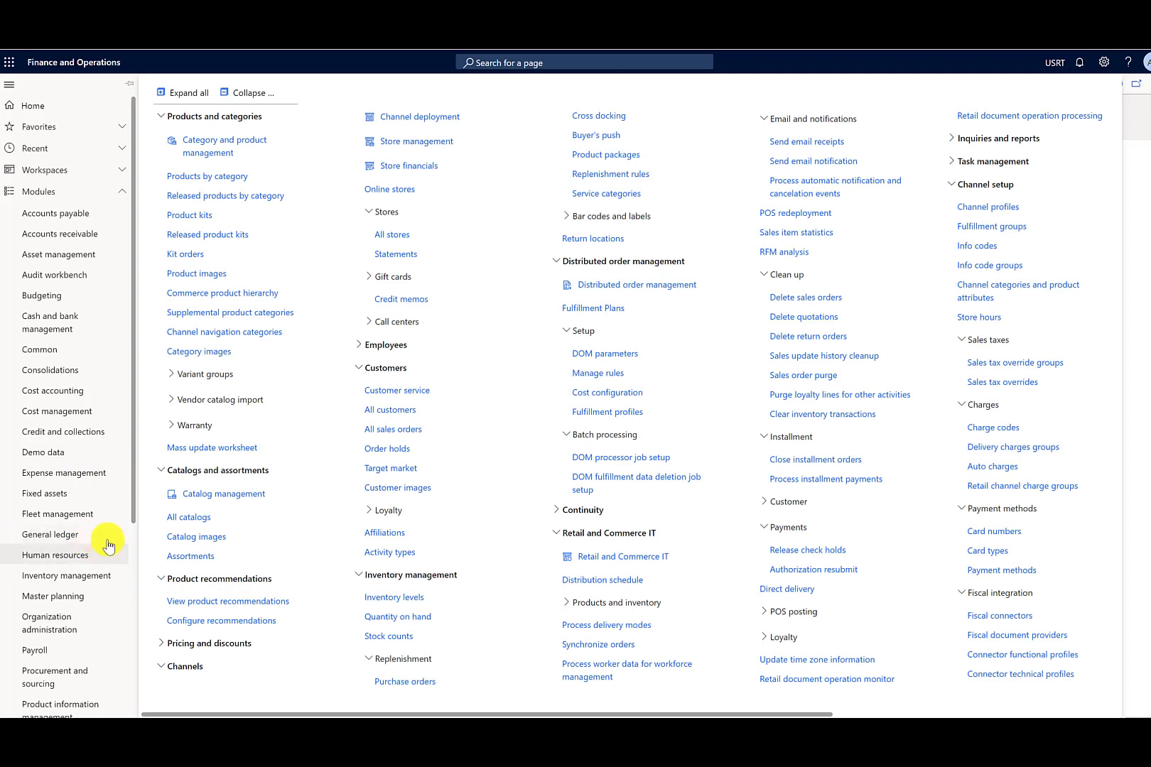
In Finance and Operations, open the identity providers in Commerce shared parameters and select the Azure AD provider's issuer address
{"action": "left_click_drag", "start_coordinate": [131, 483], "coordinate": [134, 663]}
{"action": "left_click", "coordinate": [74, 553]}
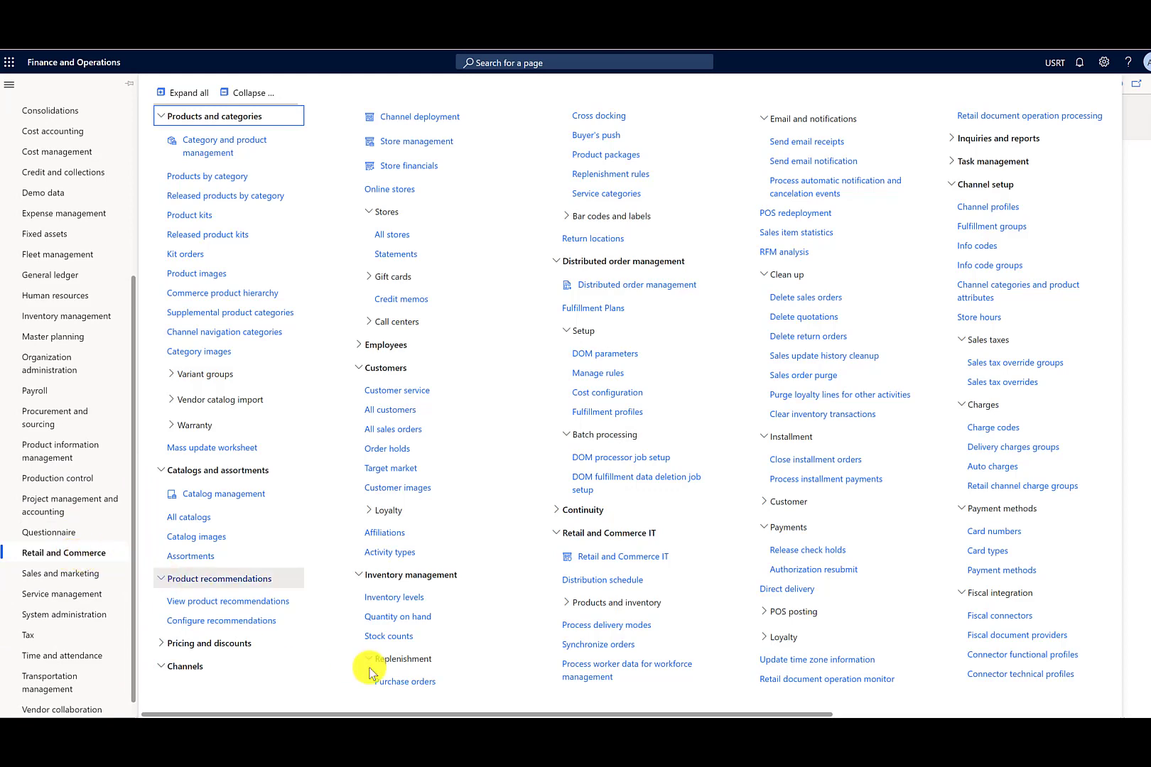
{"action": "left_click_drag", "start_coordinate": [460, 715], "coordinate": [885, 714]}
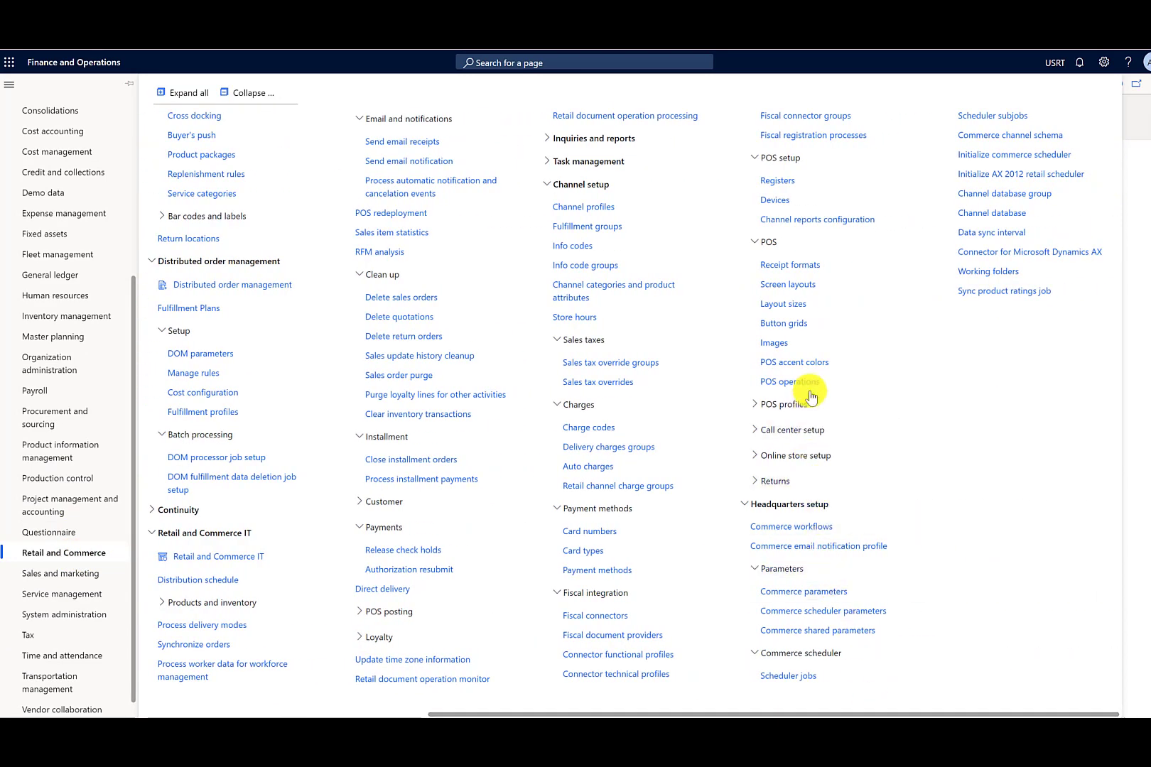
{"action": "left_click", "coordinate": [810, 632]}
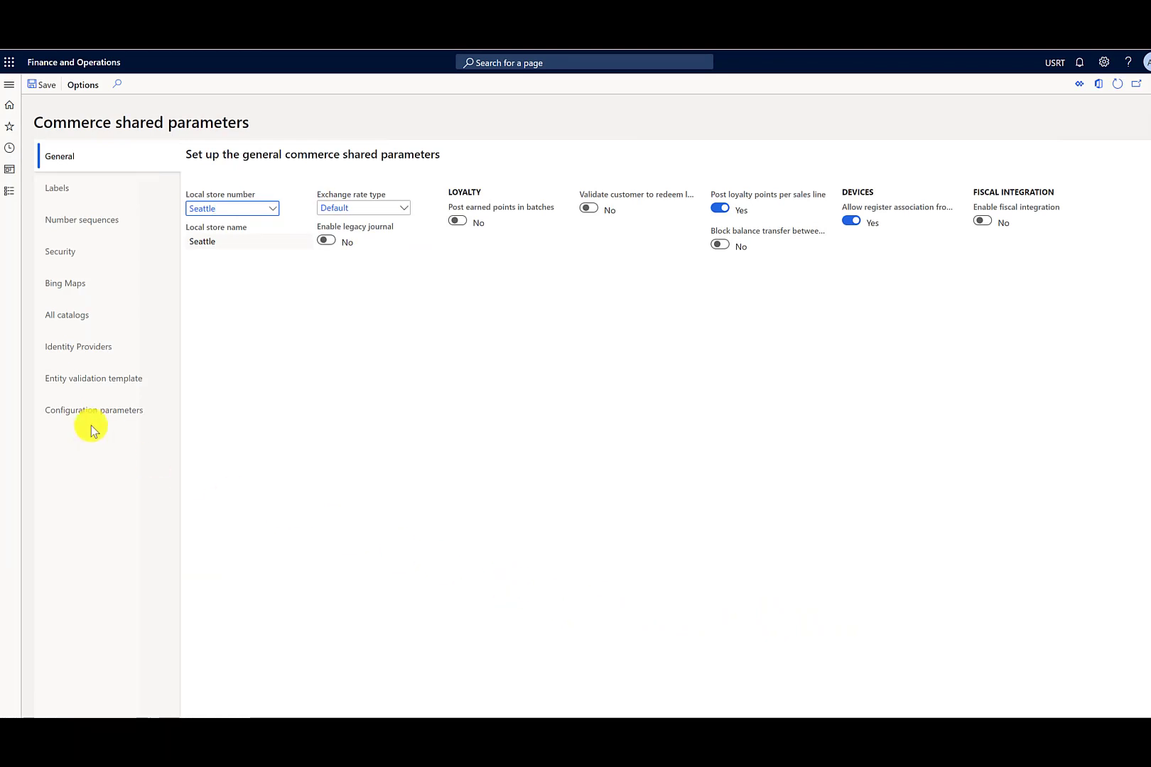
{"action": "left_click", "coordinate": [54, 353]}
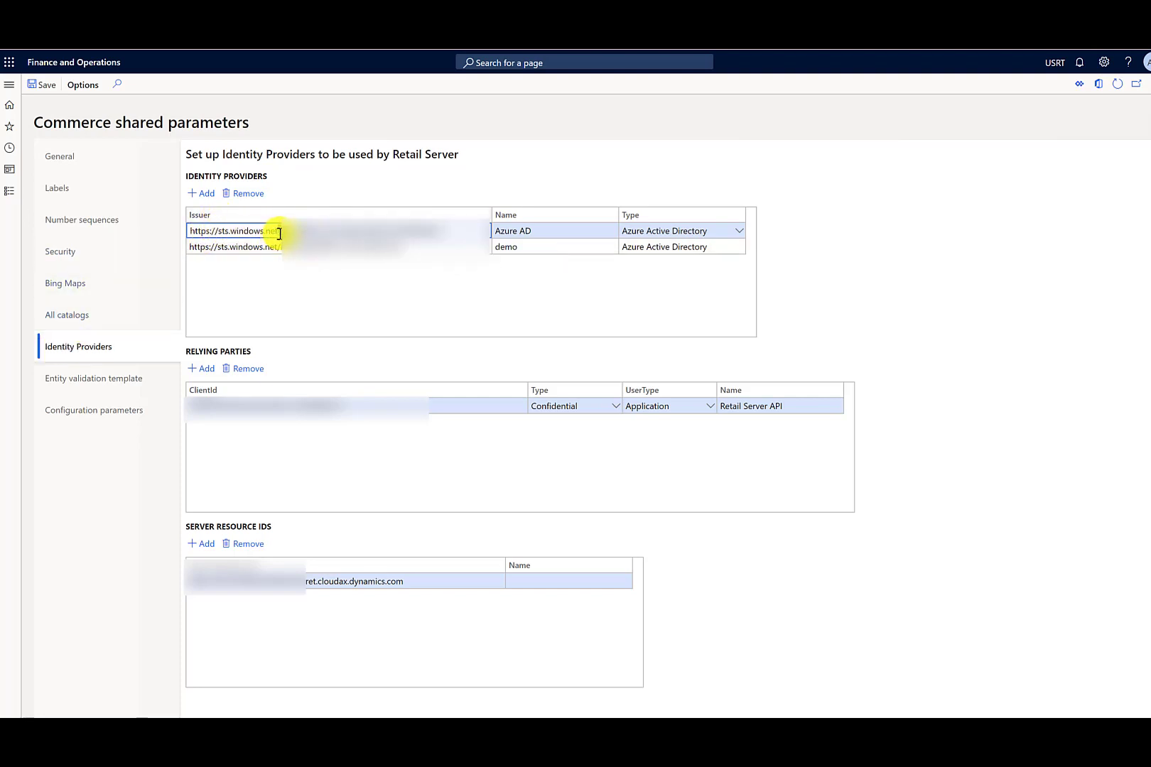
{"action": "left_click_drag", "start_coordinate": [279, 233], "coordinate": [300, 233]}
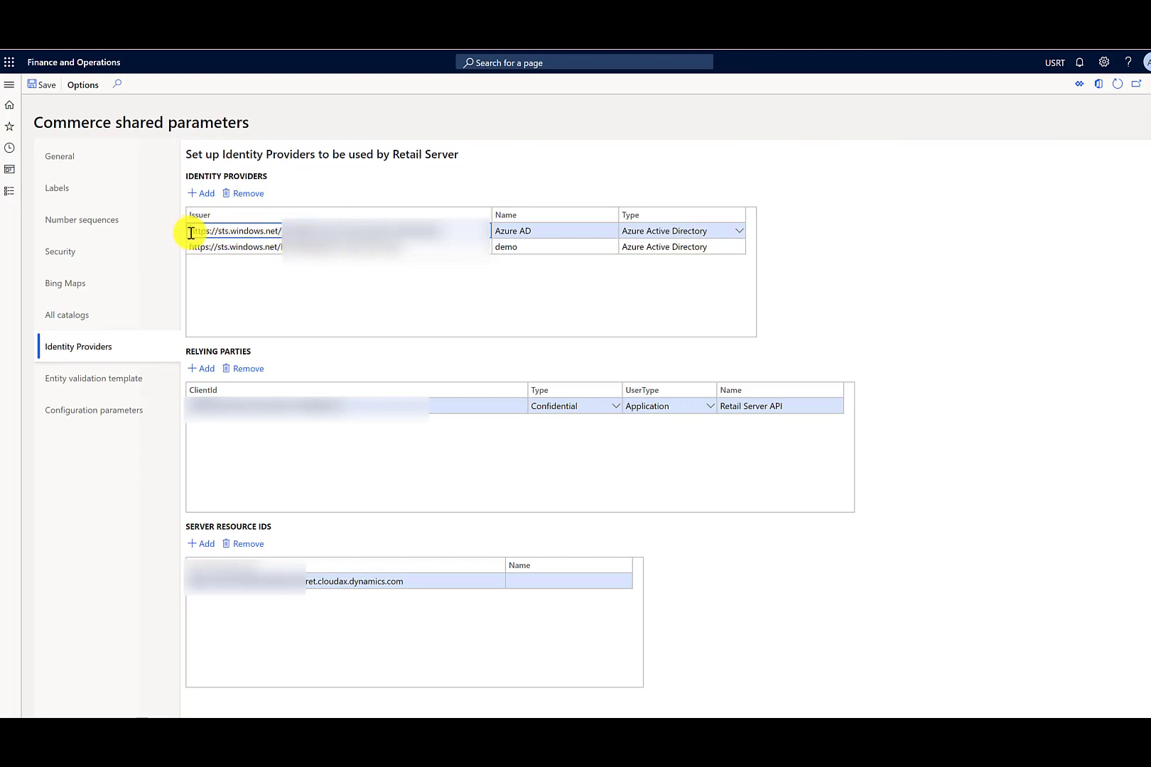
{"action": "left_click_drag", "start_coordinate": [193, 231], "coordinate": [458, 233]}
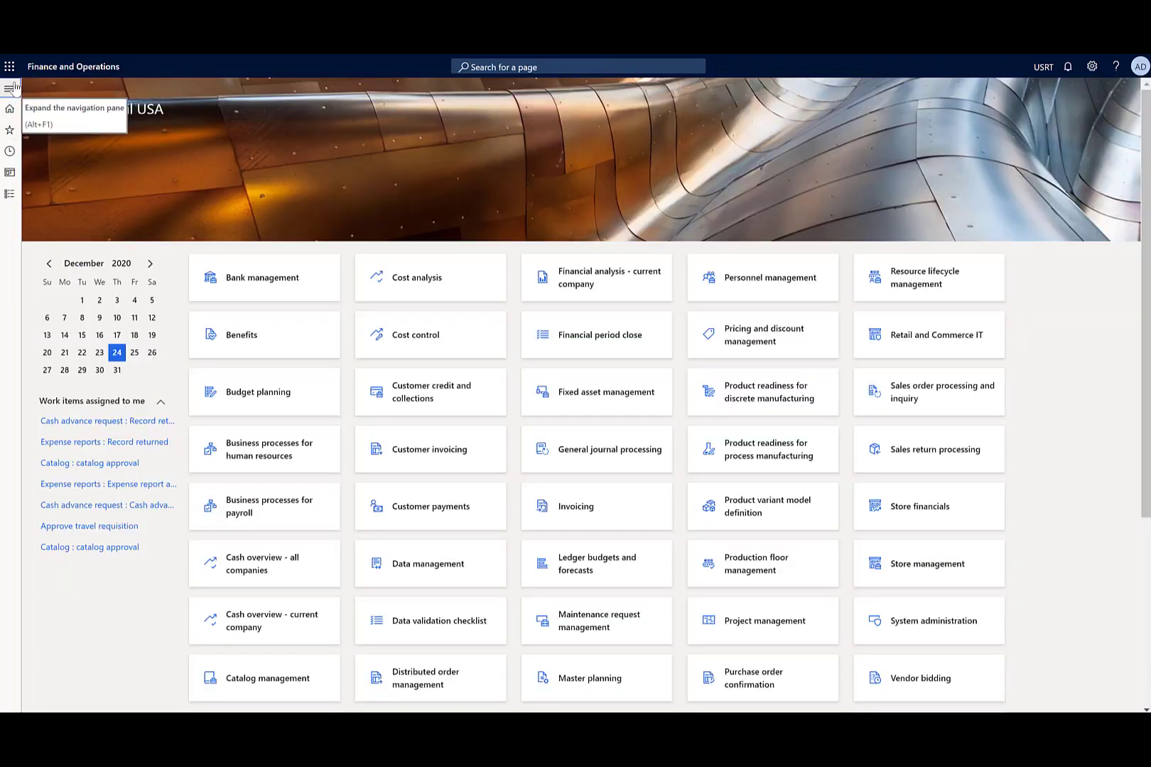
Open the Default channel database group under Retail and Commerce and bring up its full data sync options
{"action": "left_click", "coordinate": [10, 88]}
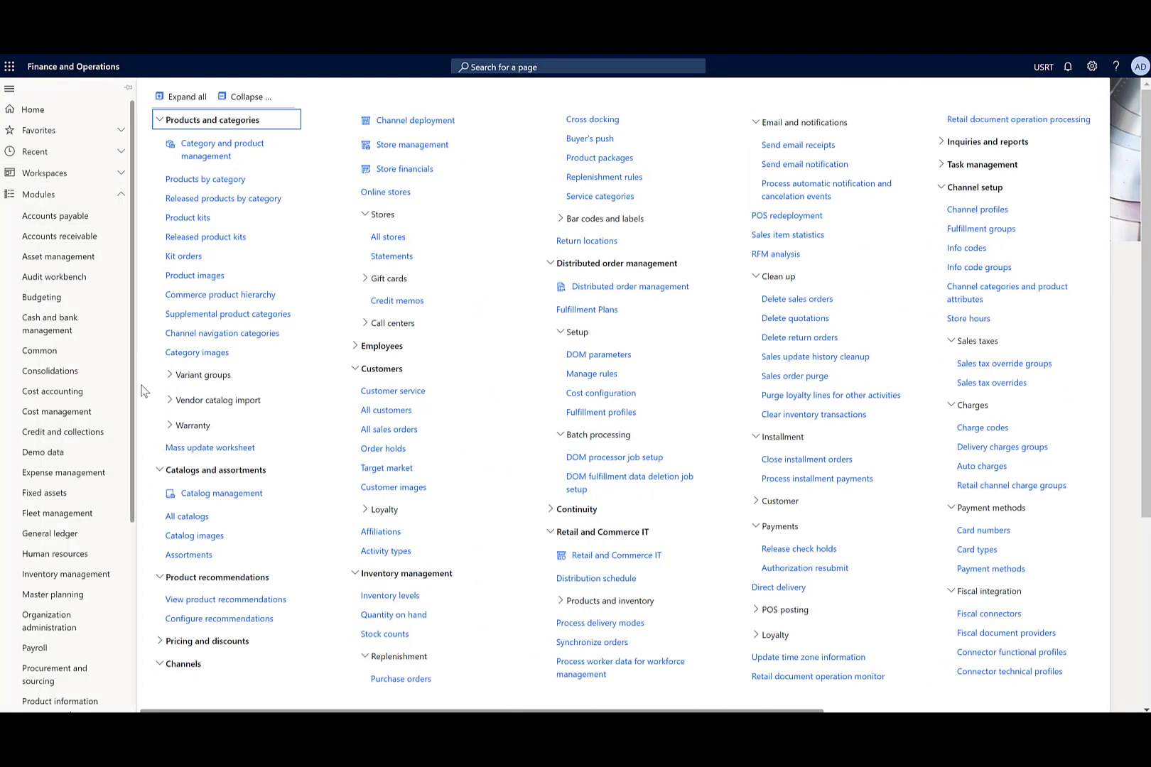
{"action": "left_click_drag", "start_coordinate": [141, 387], "coordinate": [145, 611]}
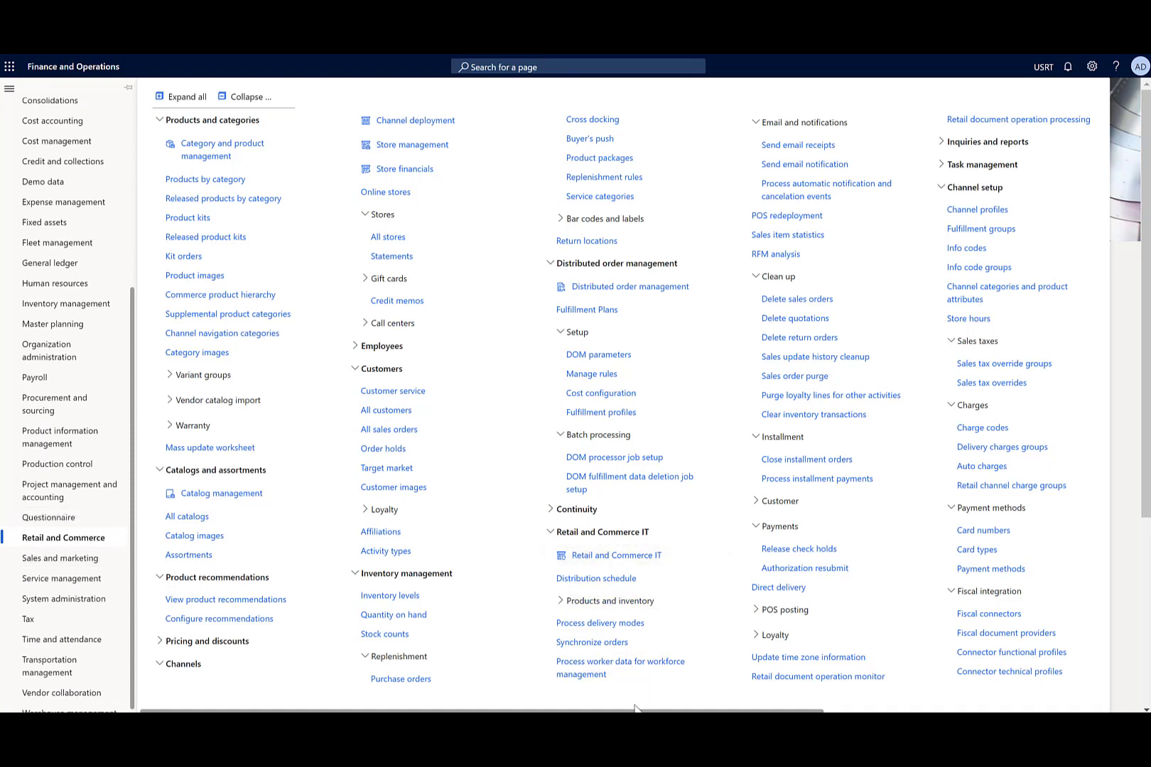
{"action": "scroll", "coordinate": [945, 702], "scroll_direction": "right", "scroll_amount": 5}
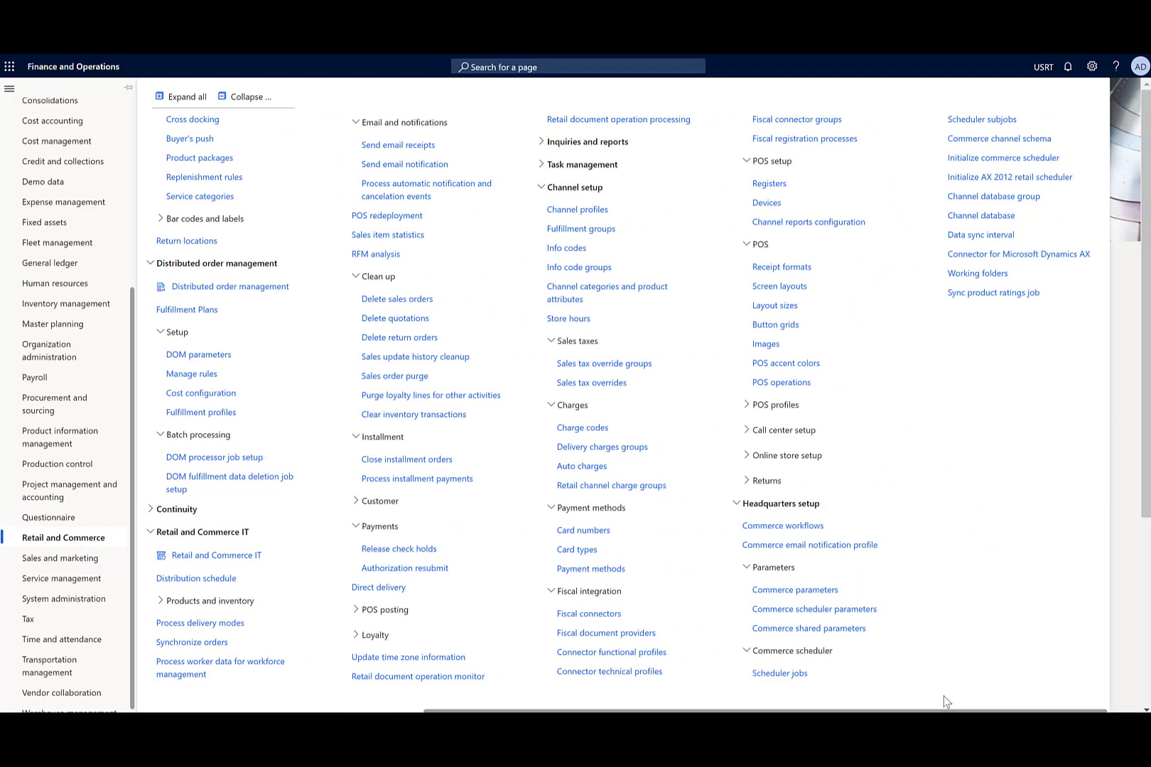
{"action": "left_click", "coordinate": [971, 204]}
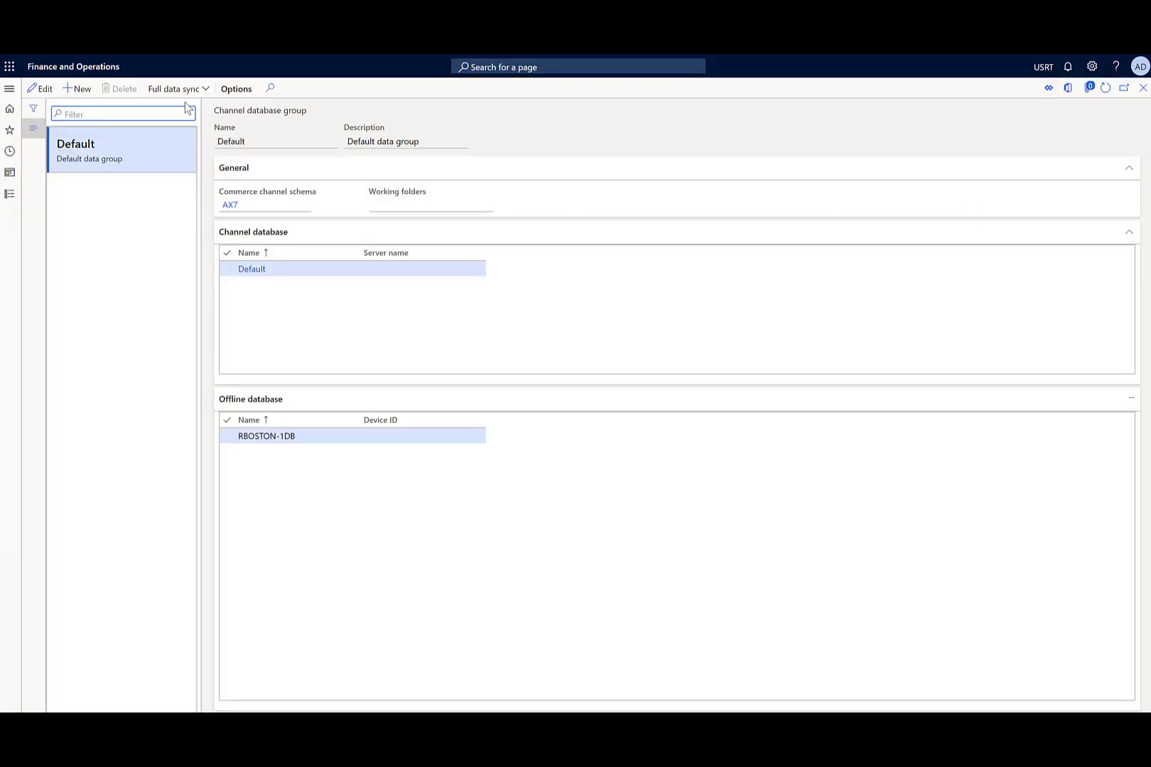
{"action": "left_click", "coordinate": [202, 89]}
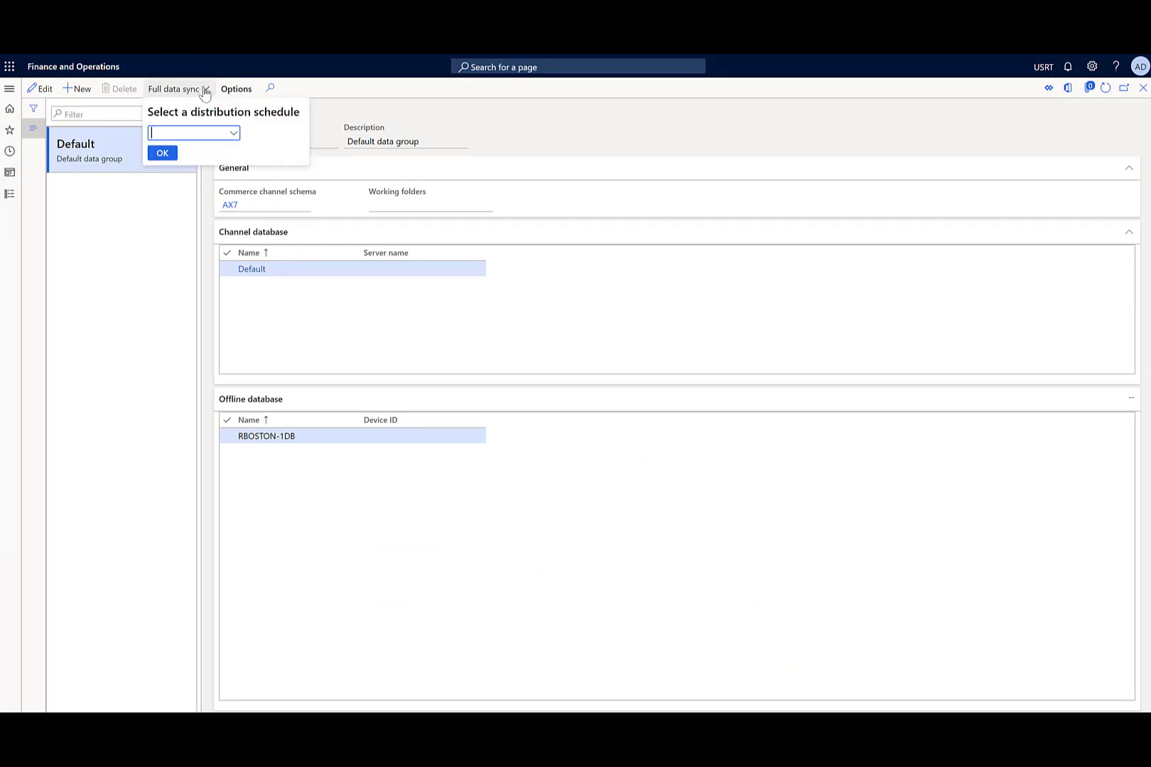
{"action": "left_click", "coordinate": [235, 139]}
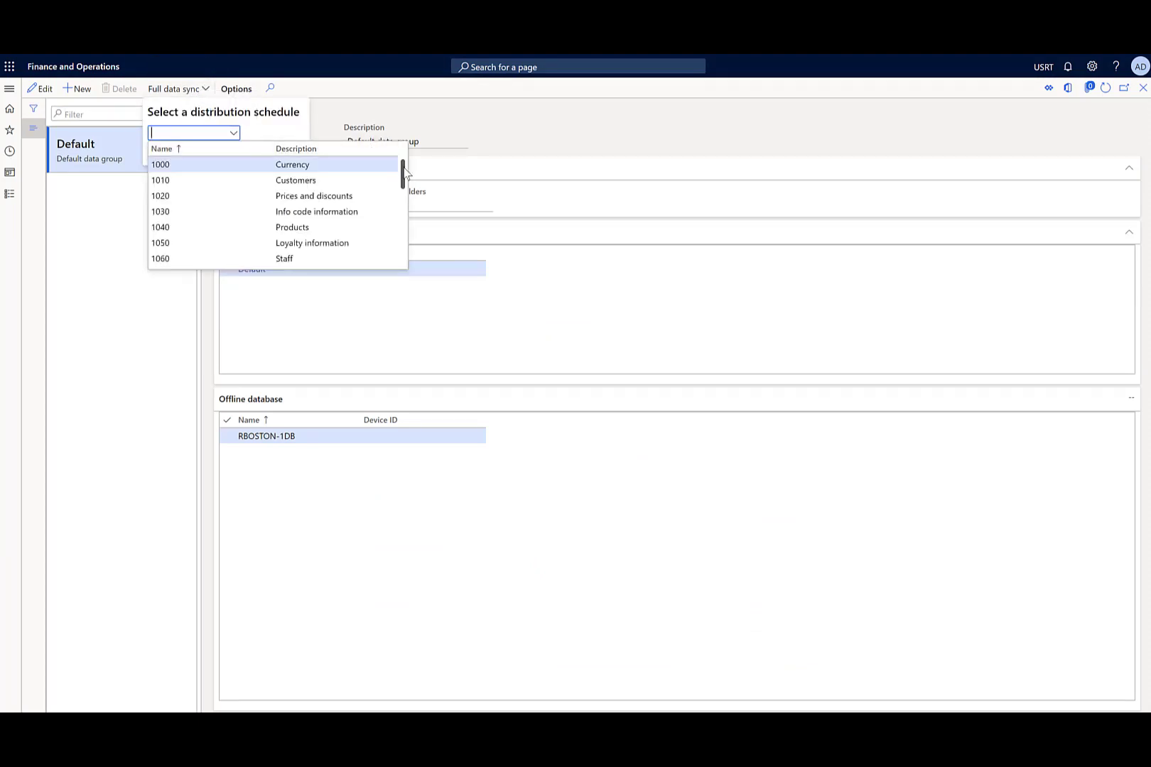
{"action": "left_click_drag", "start_coordinate": [403, 173], "coordinate": [398, 221]}
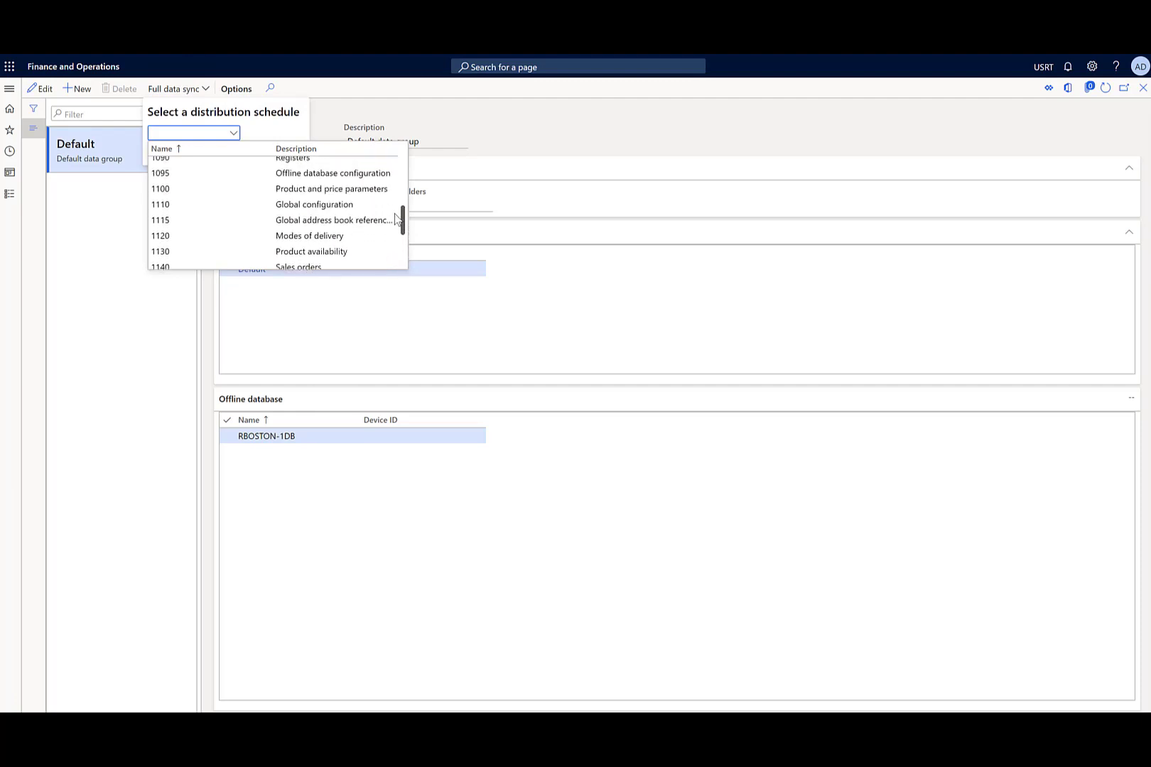
{"action": "left_click", "coordinate": [170, 206]}
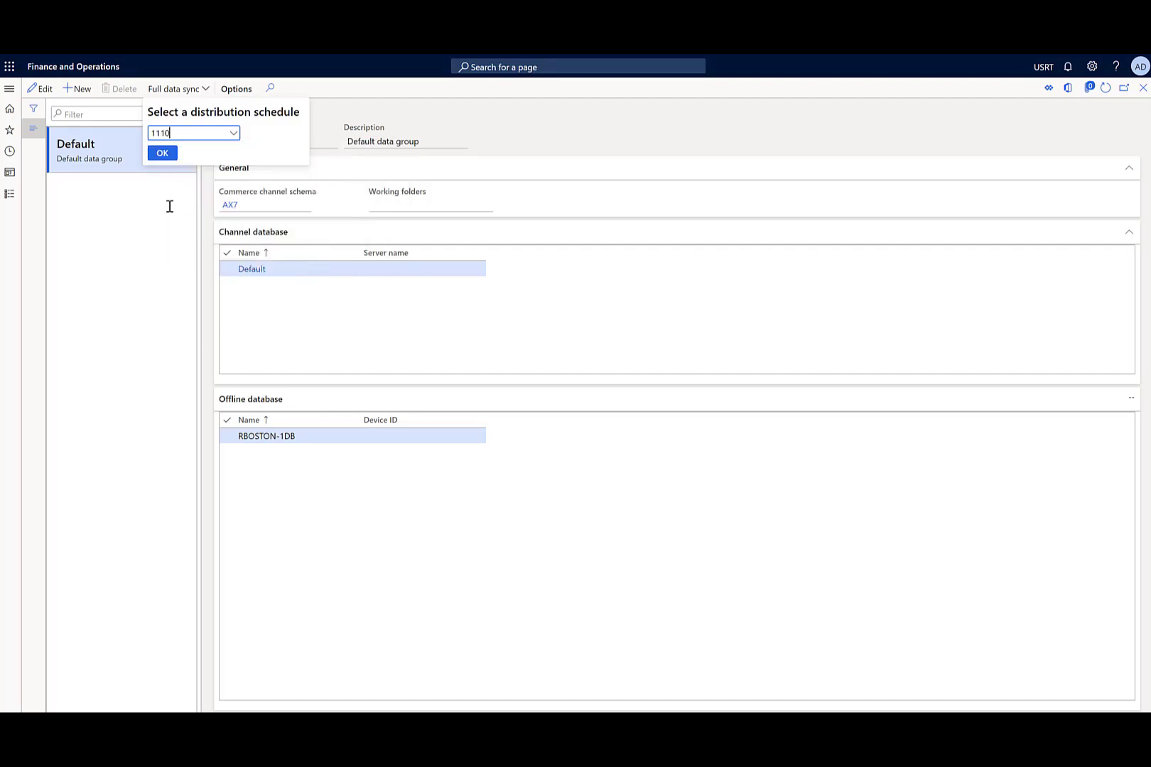
Run the full data sync with distribution schedule 9999 (All jobs)
{"action": "left_click", "coordinate": [233, 132]}
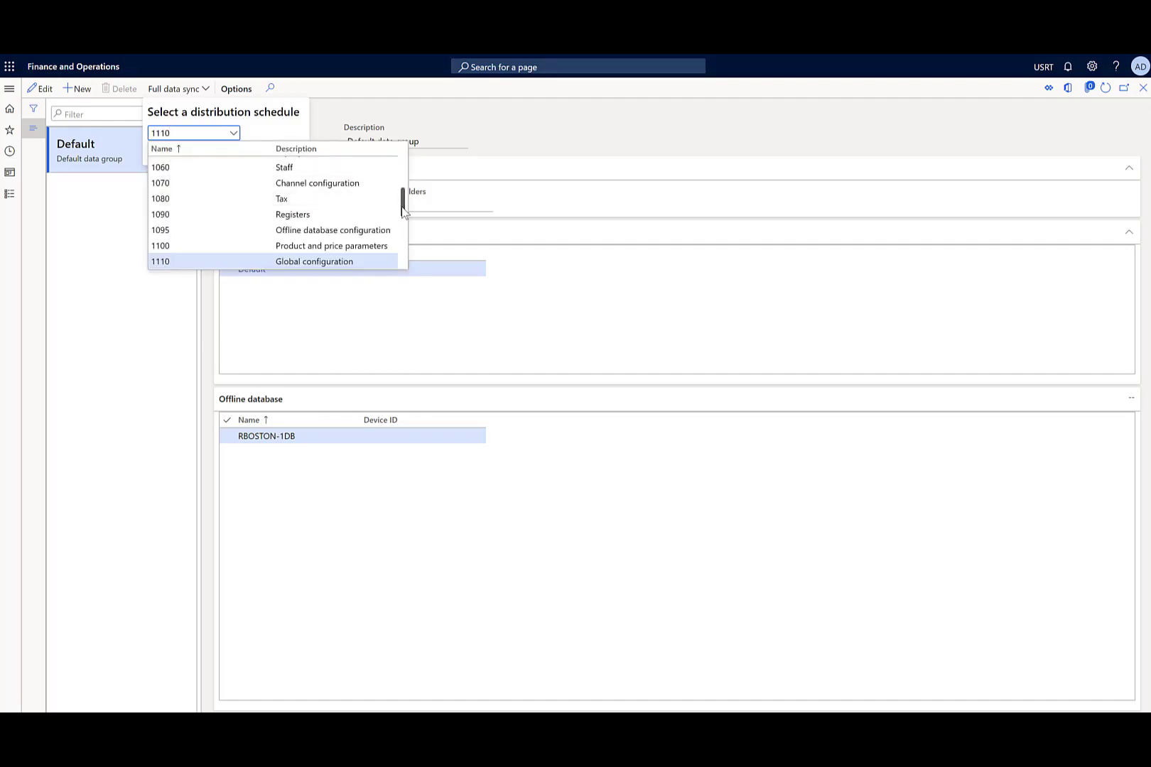
{"action": "scroll", "coordinate": [390, 258], "scroll_direction": "down", "scroll_amount": 5}
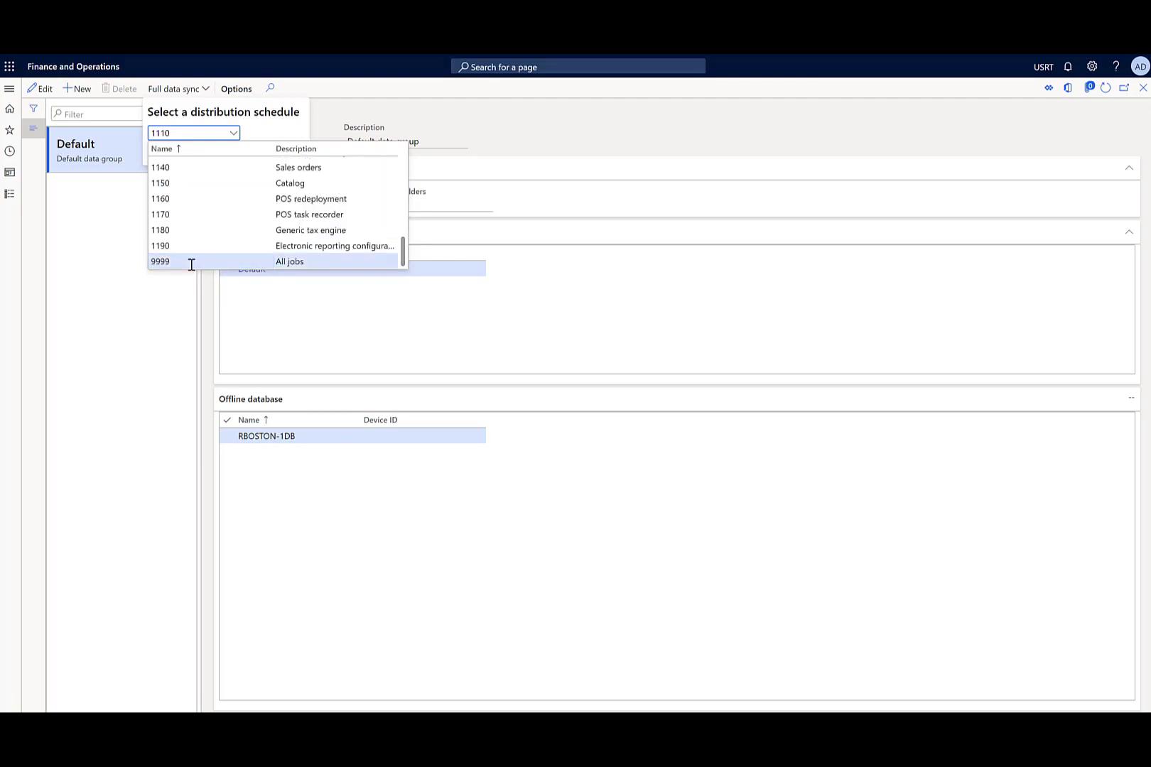
{"action": "left_click", "coordinate": [191, 262]}
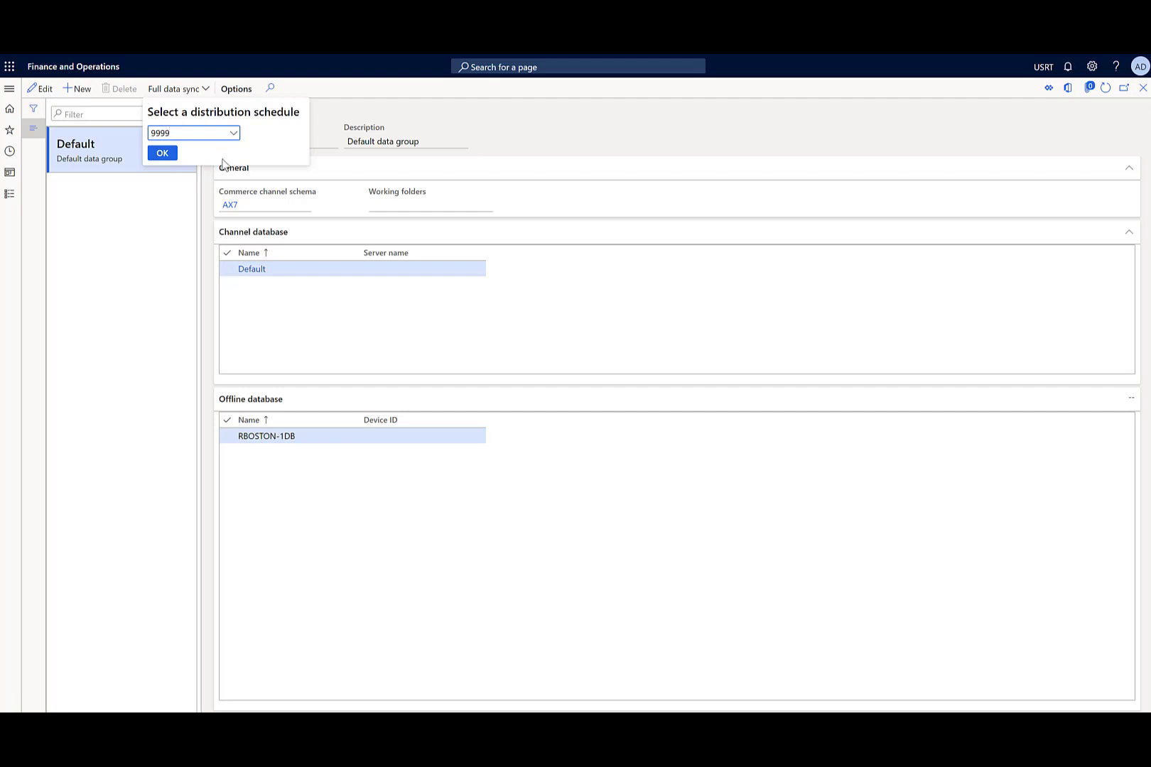
{"action": "left_click", "coordinate": [170, 160]}
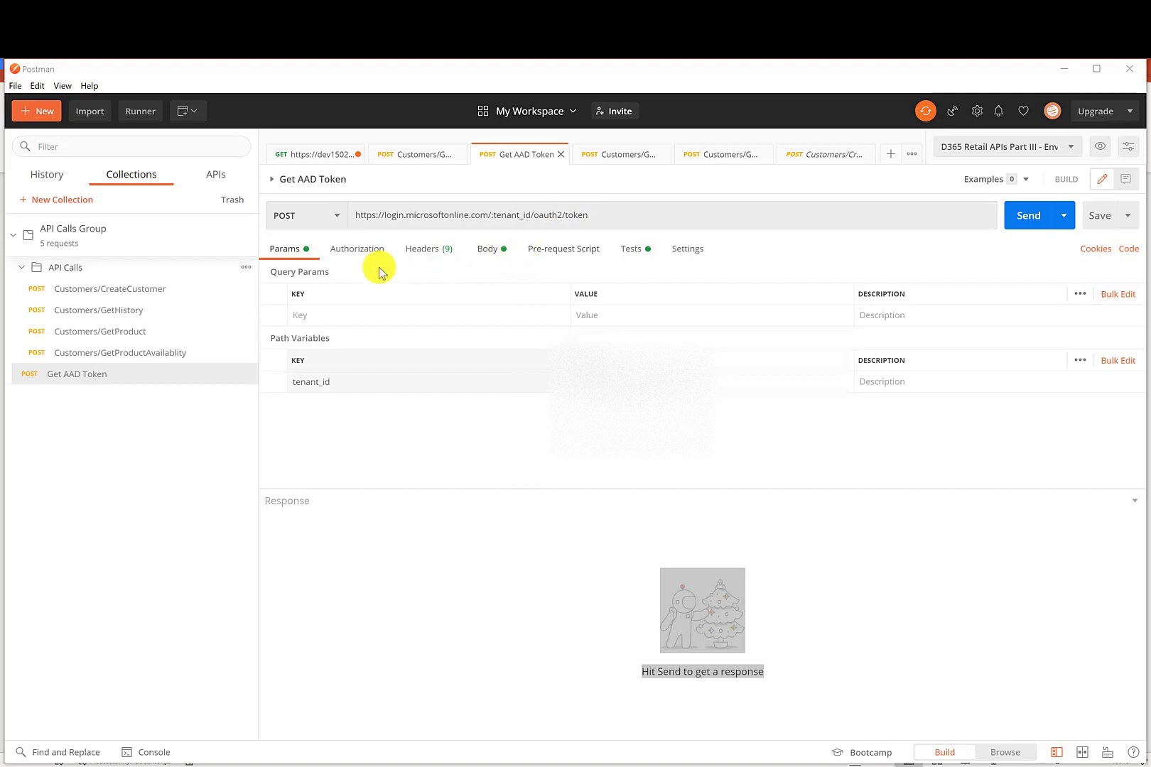
Switch to Postman and review the headers and form-data body of the Get AAD Token request
{"action": "left_click", "coordinate": [435, 255]}
{"action": "left_click", "coordinate": [499, 260]}
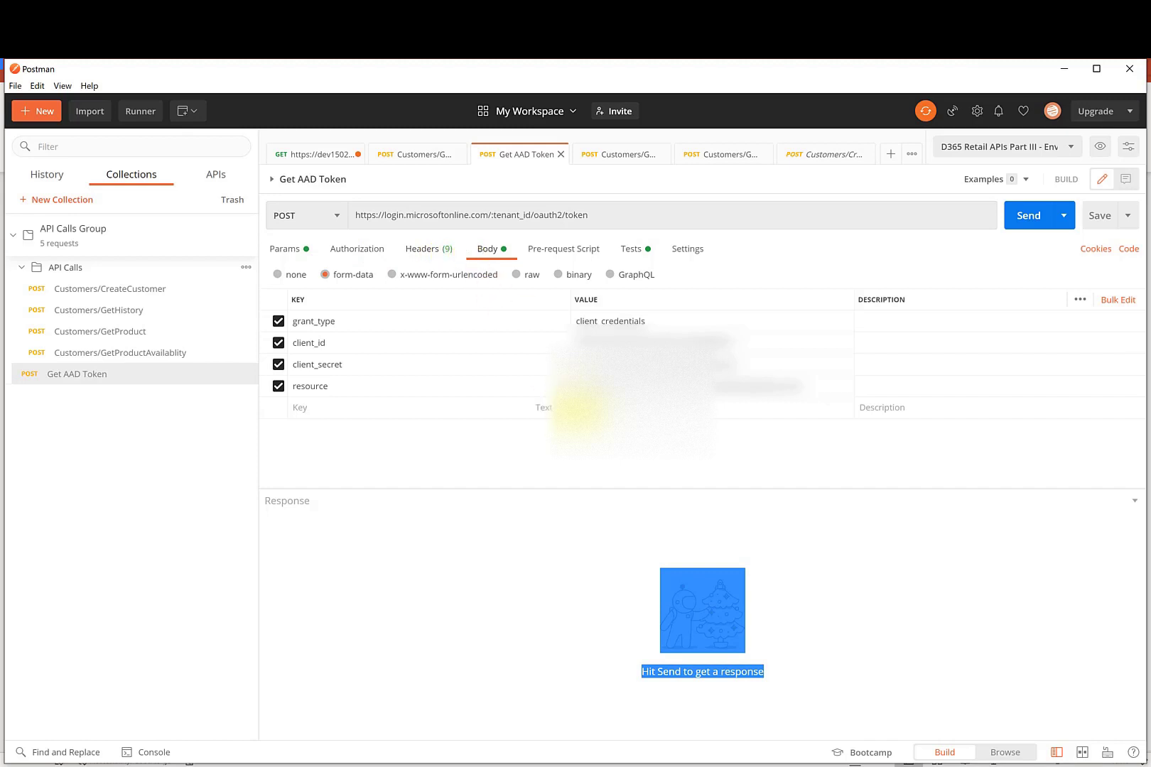
Send the Get AAD Token request after checking its tenant_id path variable, and examine the response and the request's test script
{"action": "left_click", "coordinate": [283, 249]}
{"action": "left_click", "coordinate": [1023, 223]}
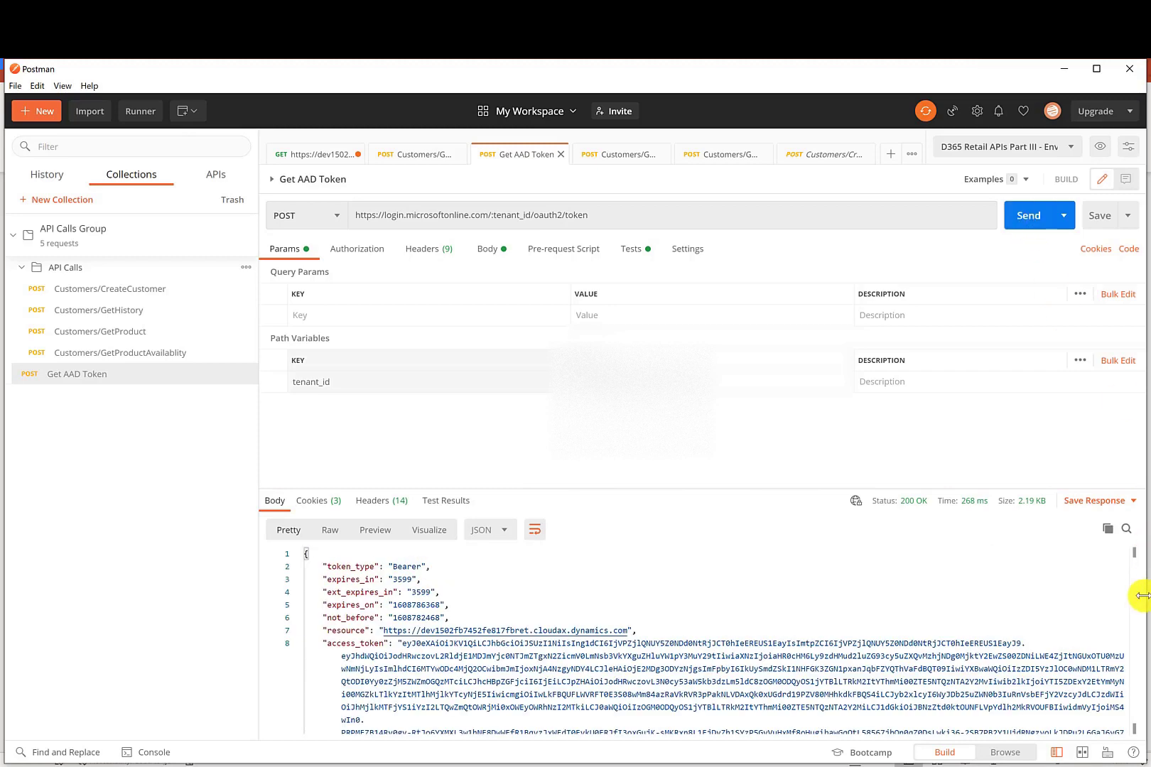
{"action": "left_click_drag", "start_coordinate": [1130, 560], "coordinate": [1135, 628]}
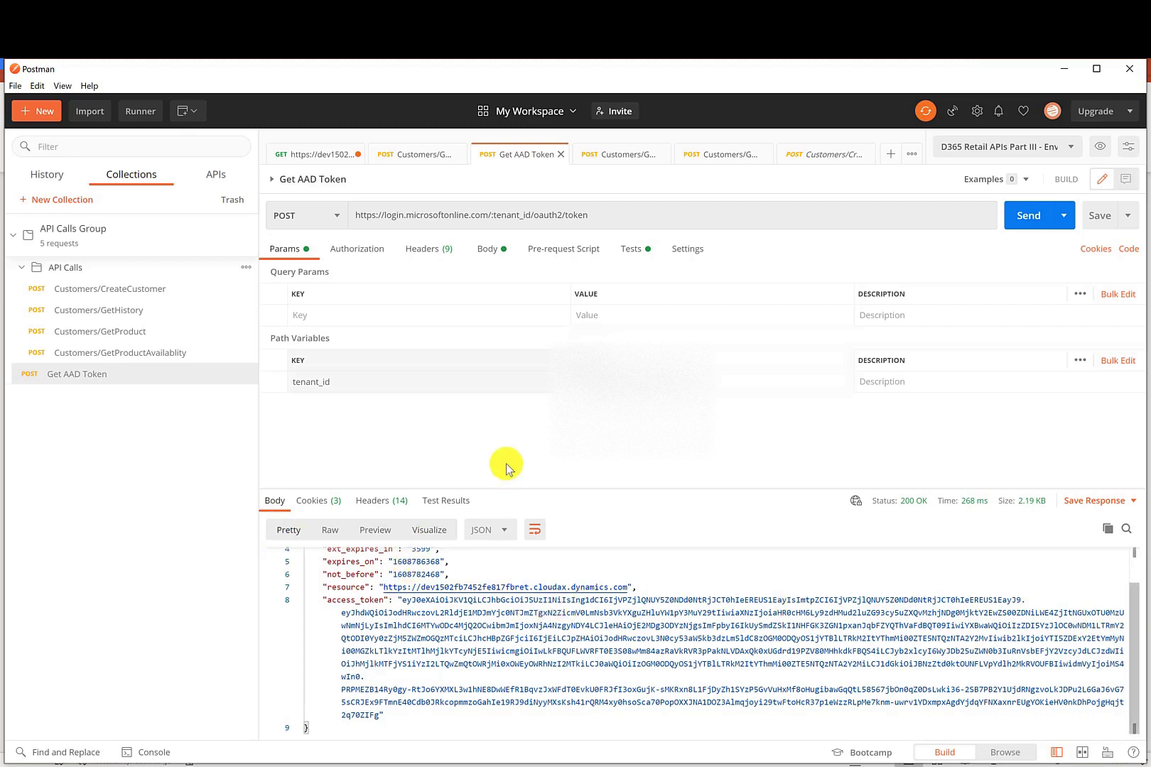
{"action": "left_click", "coordinate": [635, 251]}
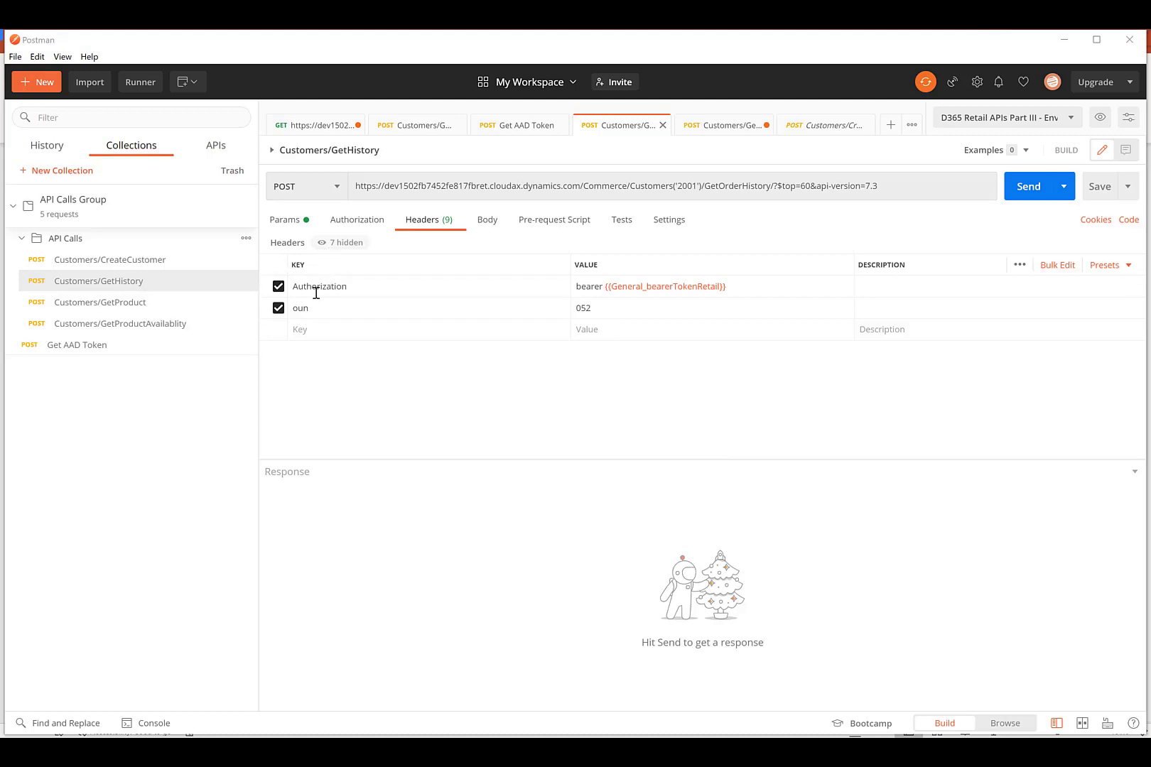
Review the query parameters, headers, body and authorization settings of the Customers/GetHistory request
{"action": "left_click", "coordinate": [288, 223]}
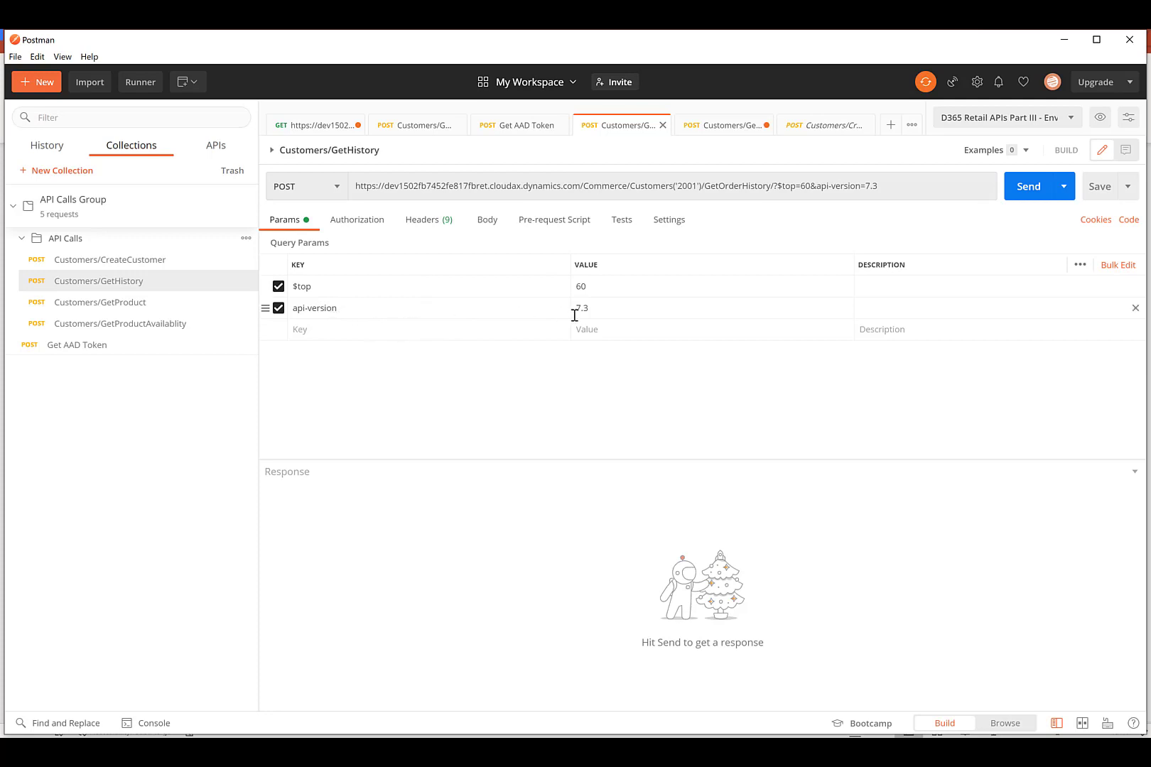
{"action": "left_click", "coordinate": [417, 224]}
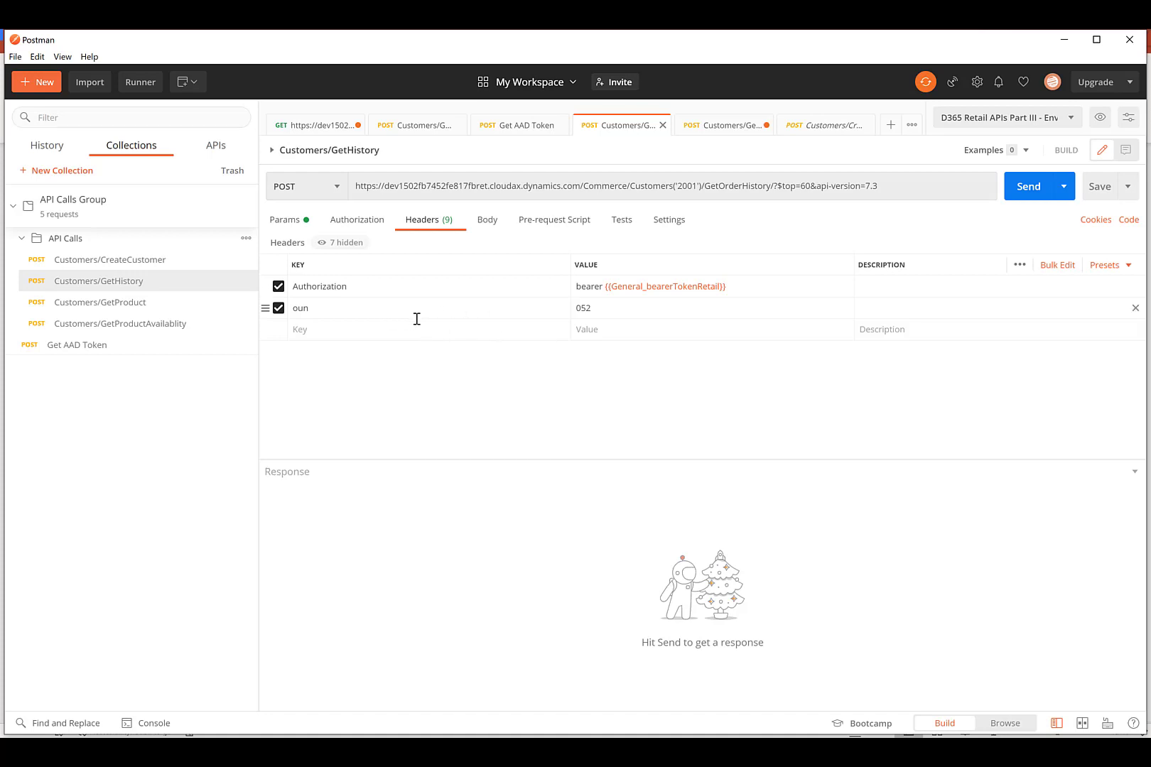
{"action": "left_click", "coordinate": [485, 221]}
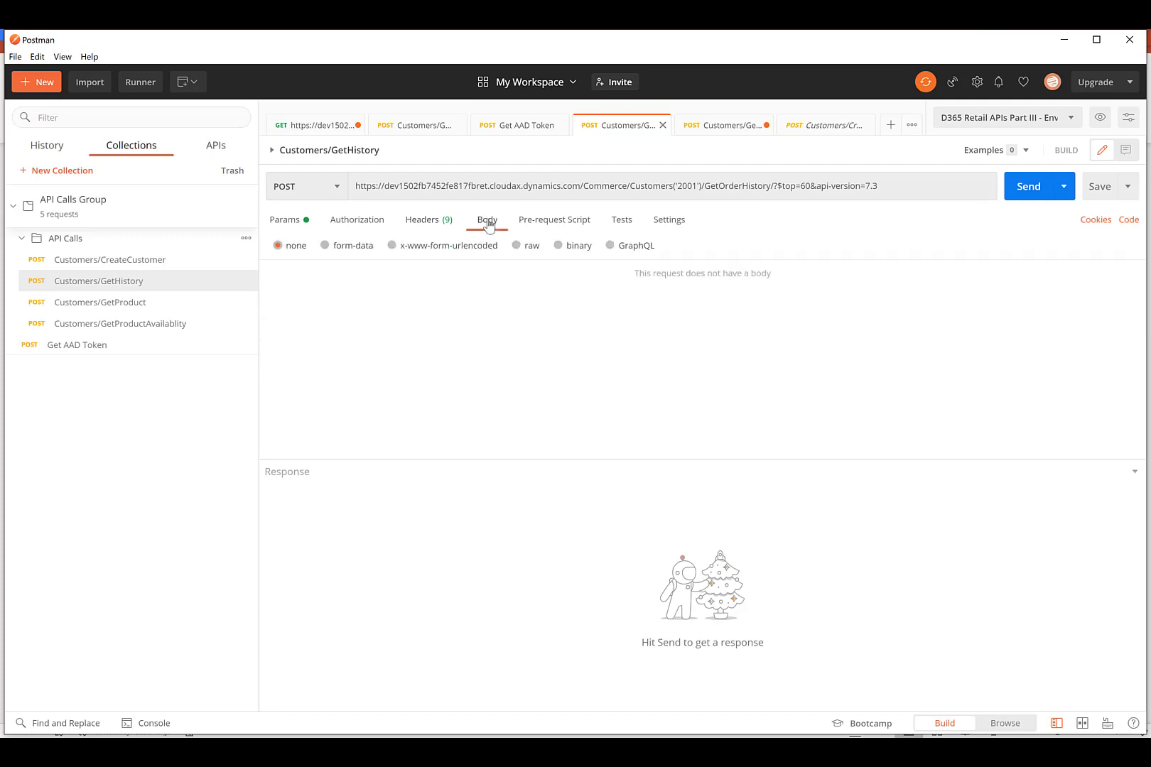
{"action": "left_click", "coordinate": [424, 223]}
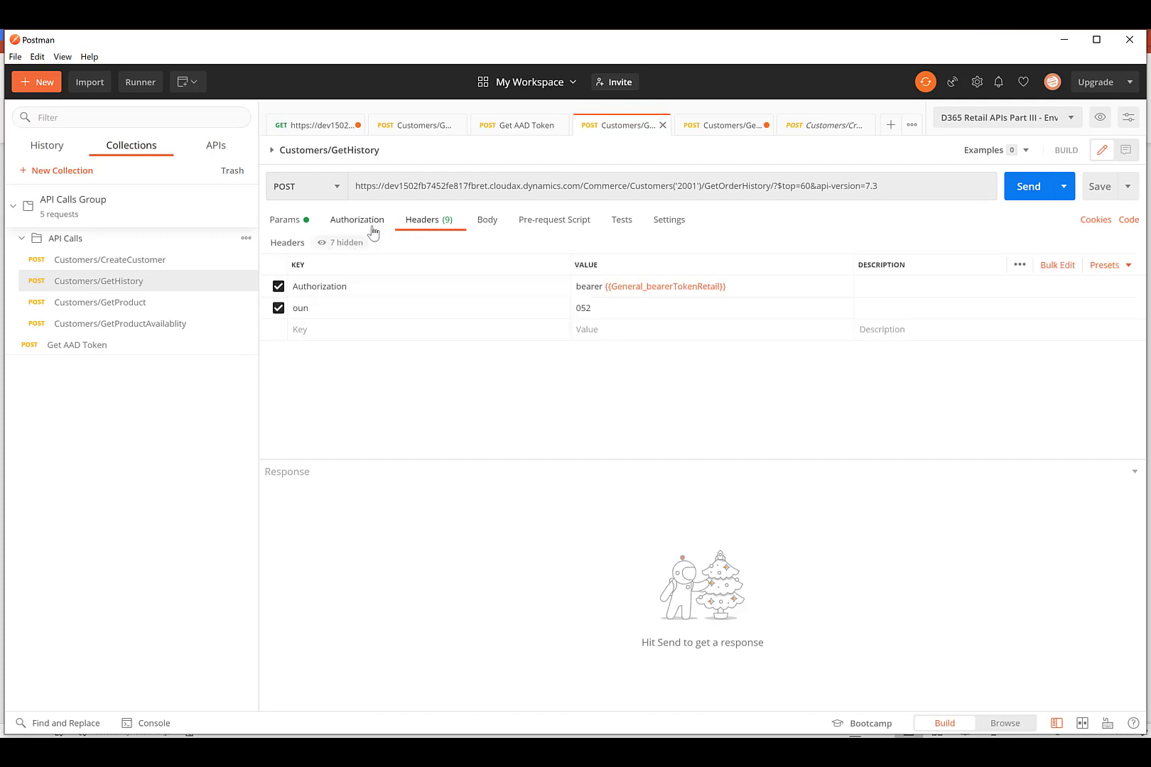
{"action": "left_click", "coordinate": [371, 229]}
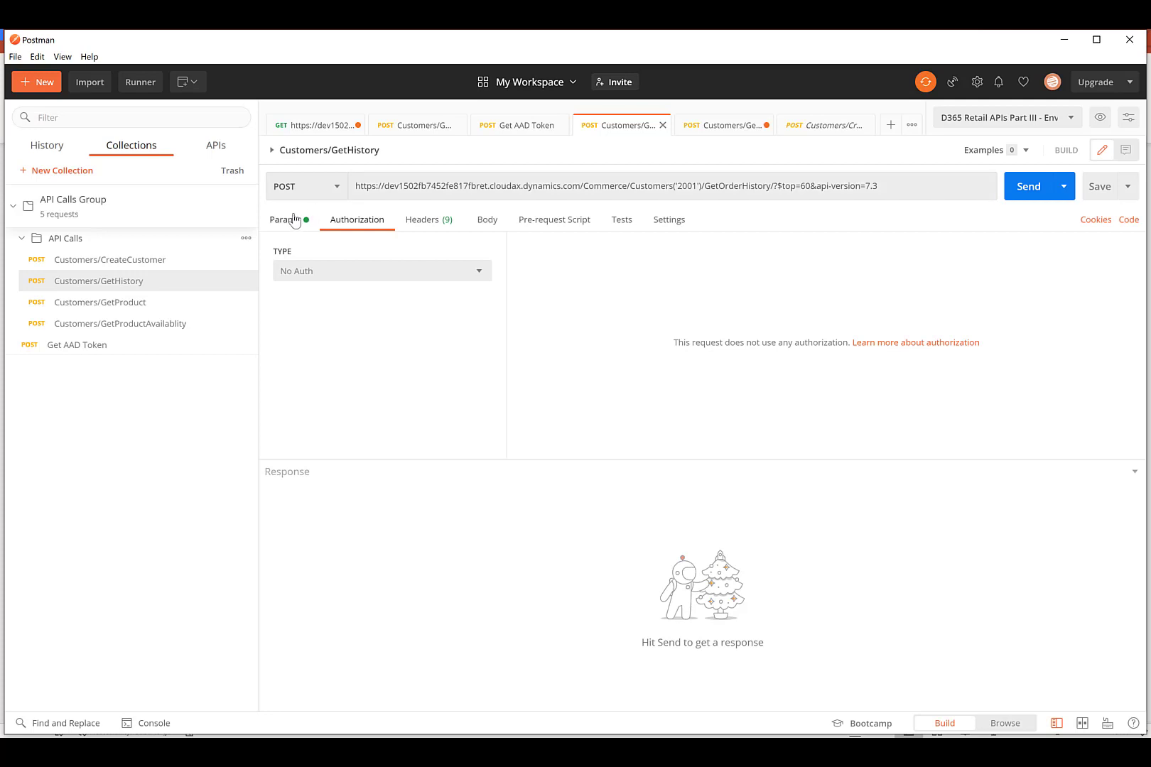
Send the Customers/GetHistory request and look through the returned order history from start to end
{"action": "left_click", "coordinate": [1023, 190]}
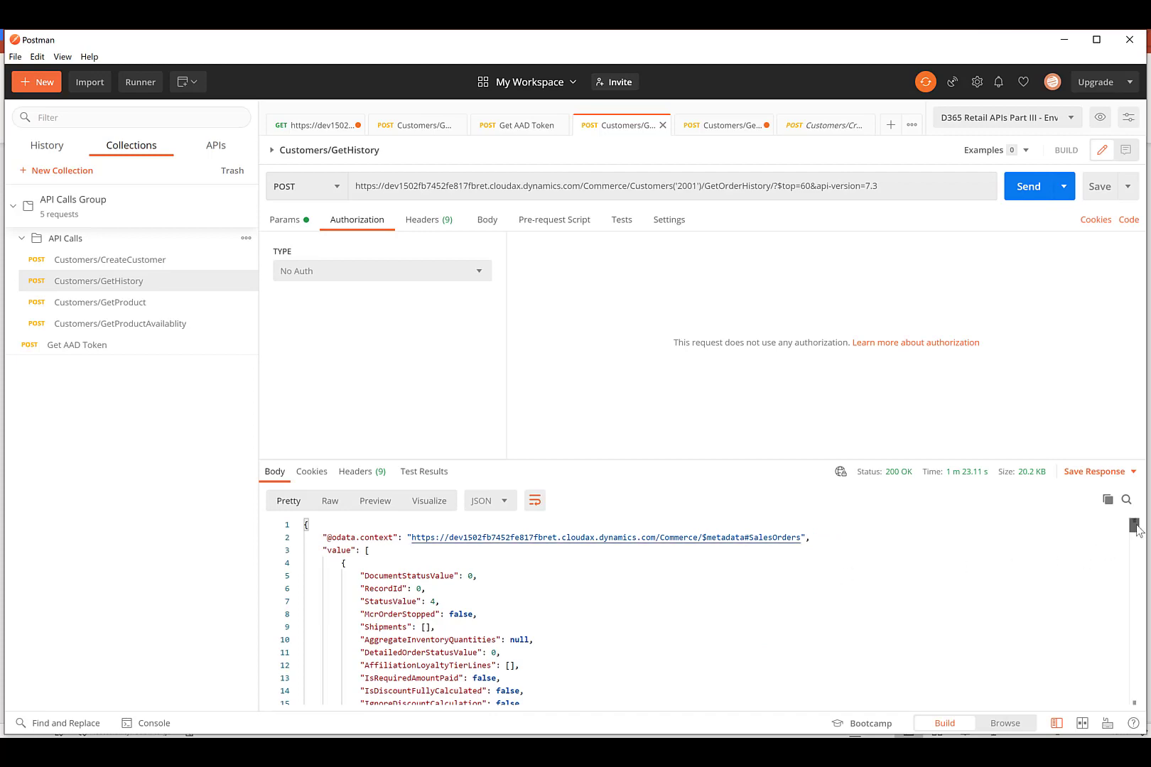
{"action": "left_click_drag", "start_coordinate": [1136, 527], "coordinate": [1114, 682]}
{"action": "left_click_drag", "start_coordinate": [1130, 703], "coordinate": [1134, 498]}
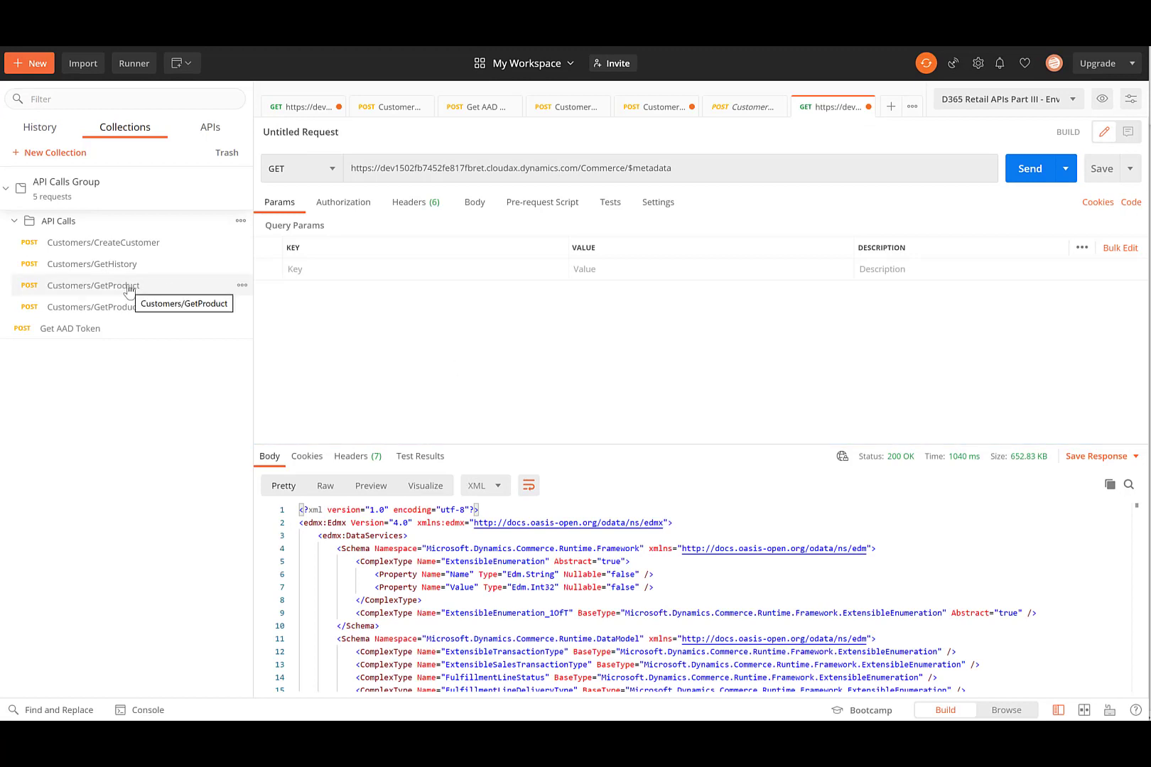
Open the Customers/GetProductAvailablity request, review its parameters, headers and JSON body, and send it
{"action": "left_click", "coordinate": [130, 290]}
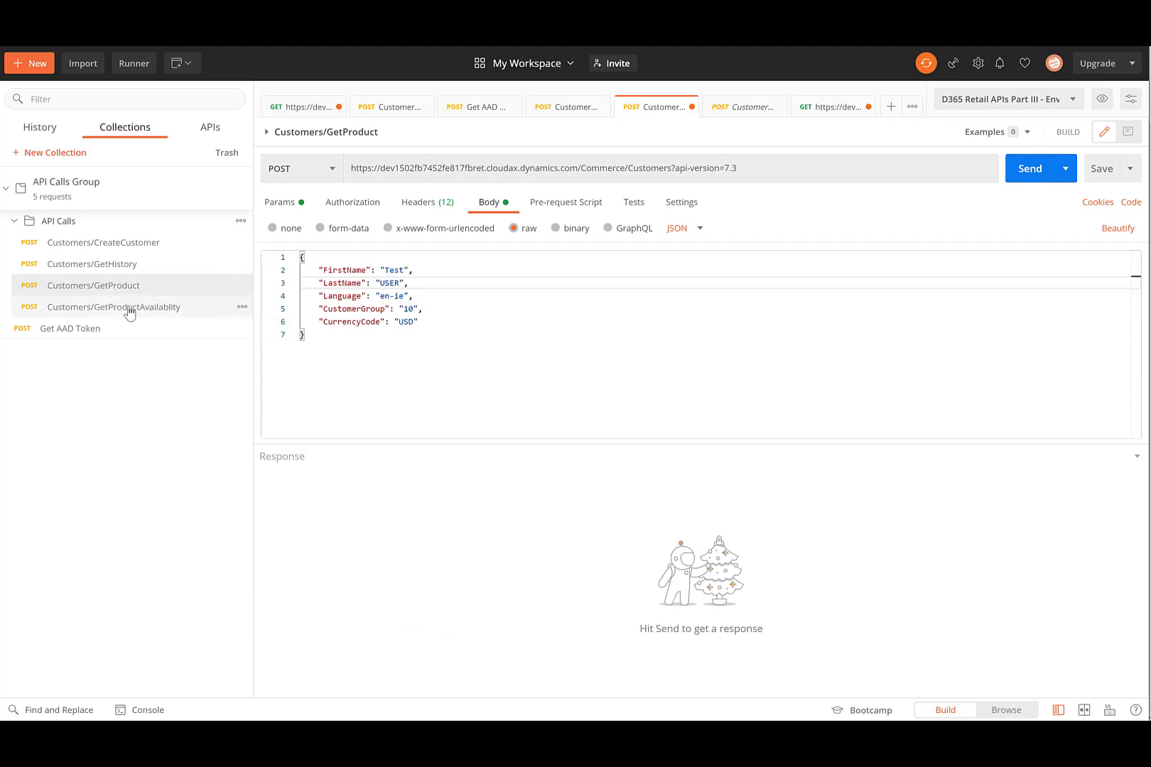
{"action": "left_click", "coordinate": [128, 307]}
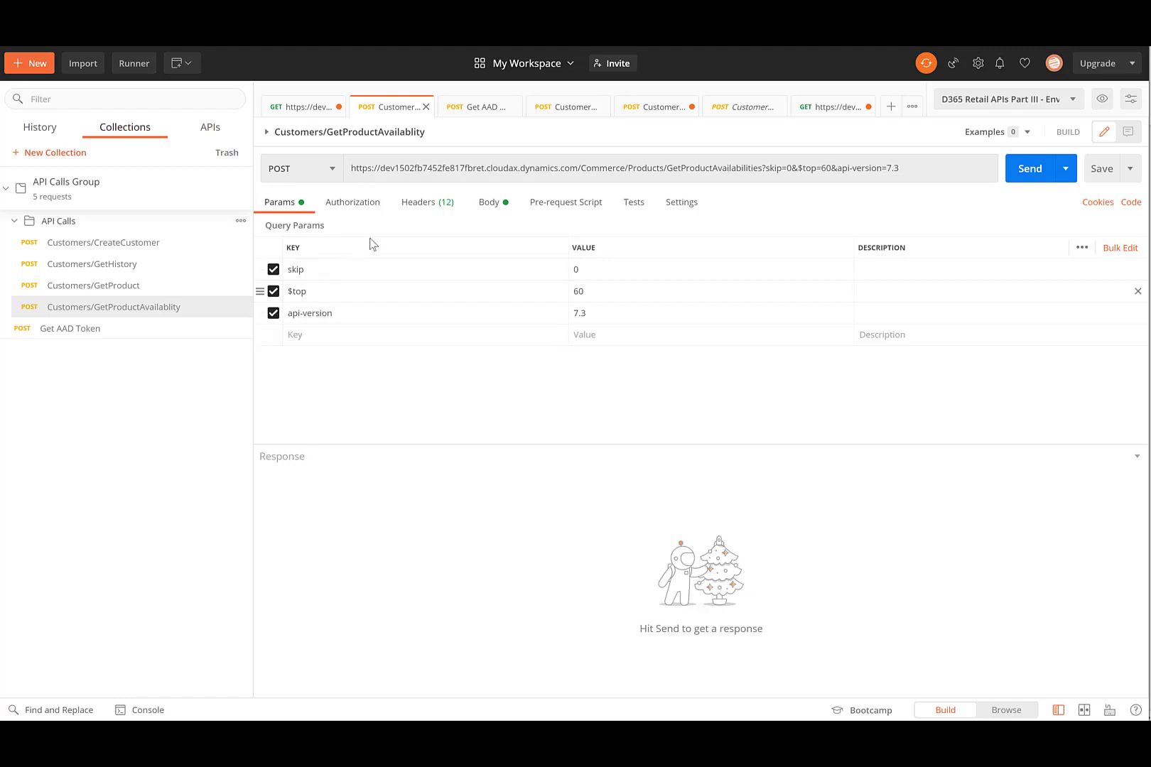
{"action": "left_click", "coordinate": [417, 206]}
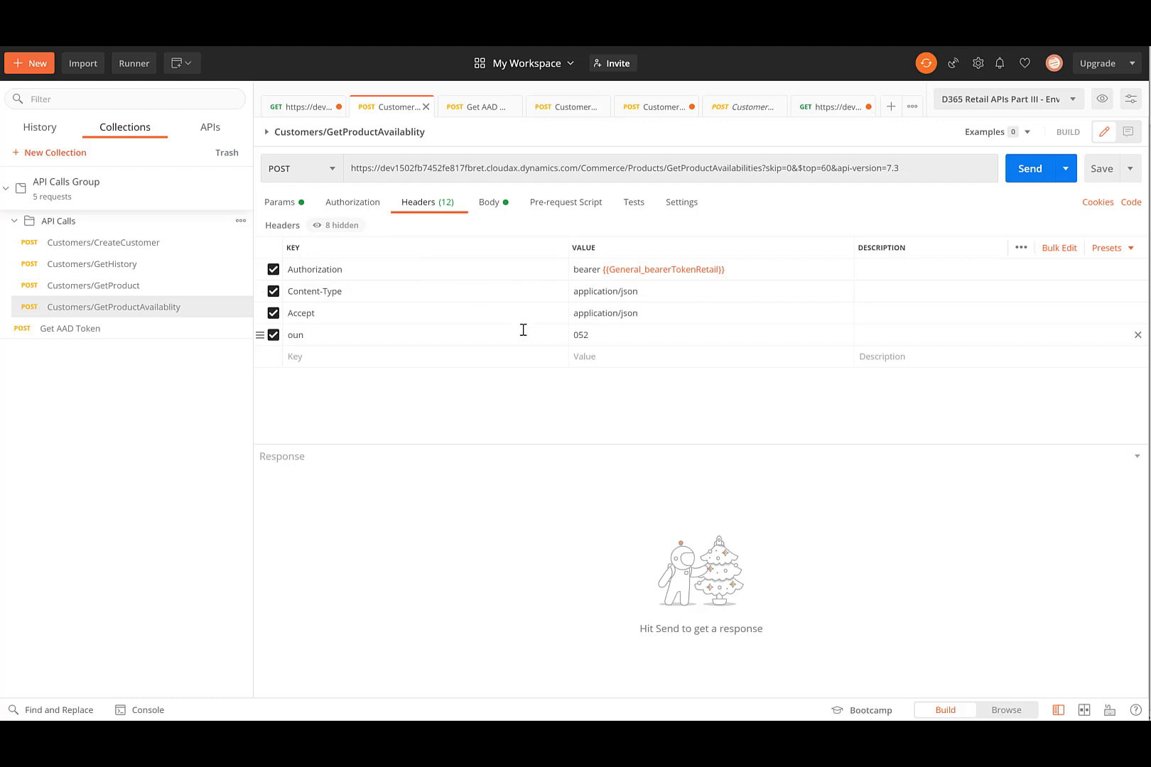
{"action": "left_click", "coordinate": [490, 204]}
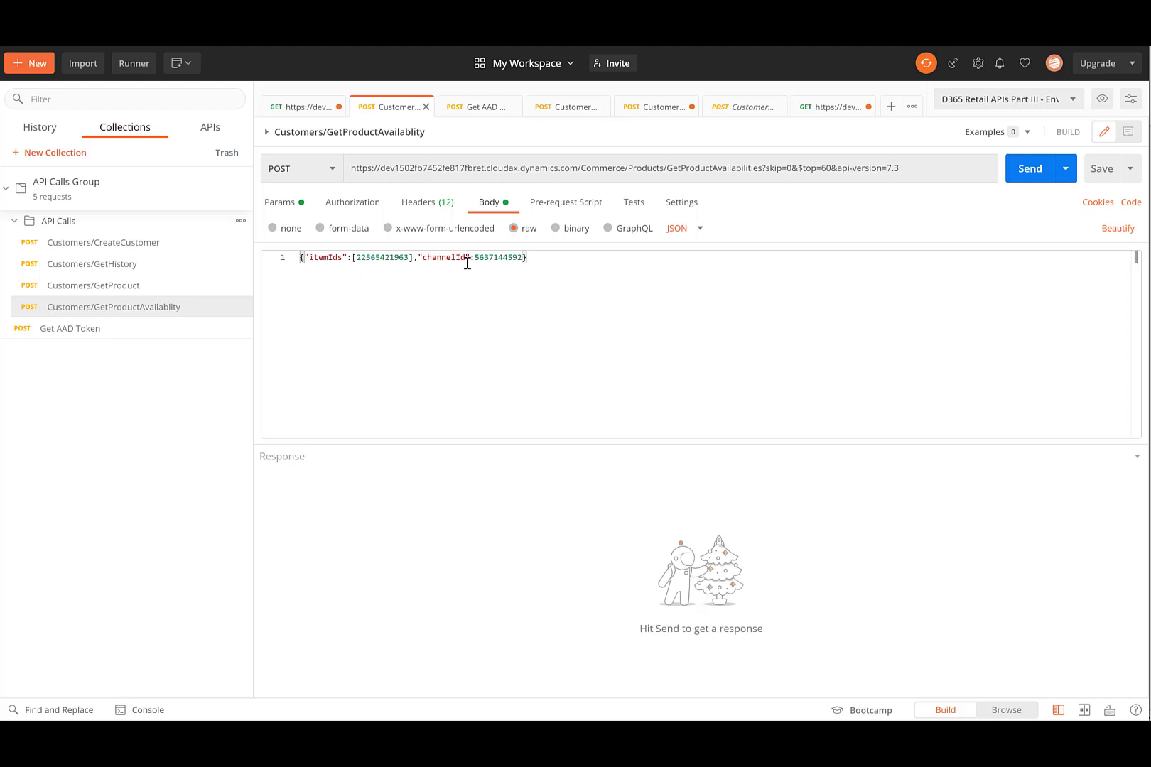
{"action": "left_click", "coordinate": [1021, 176]}
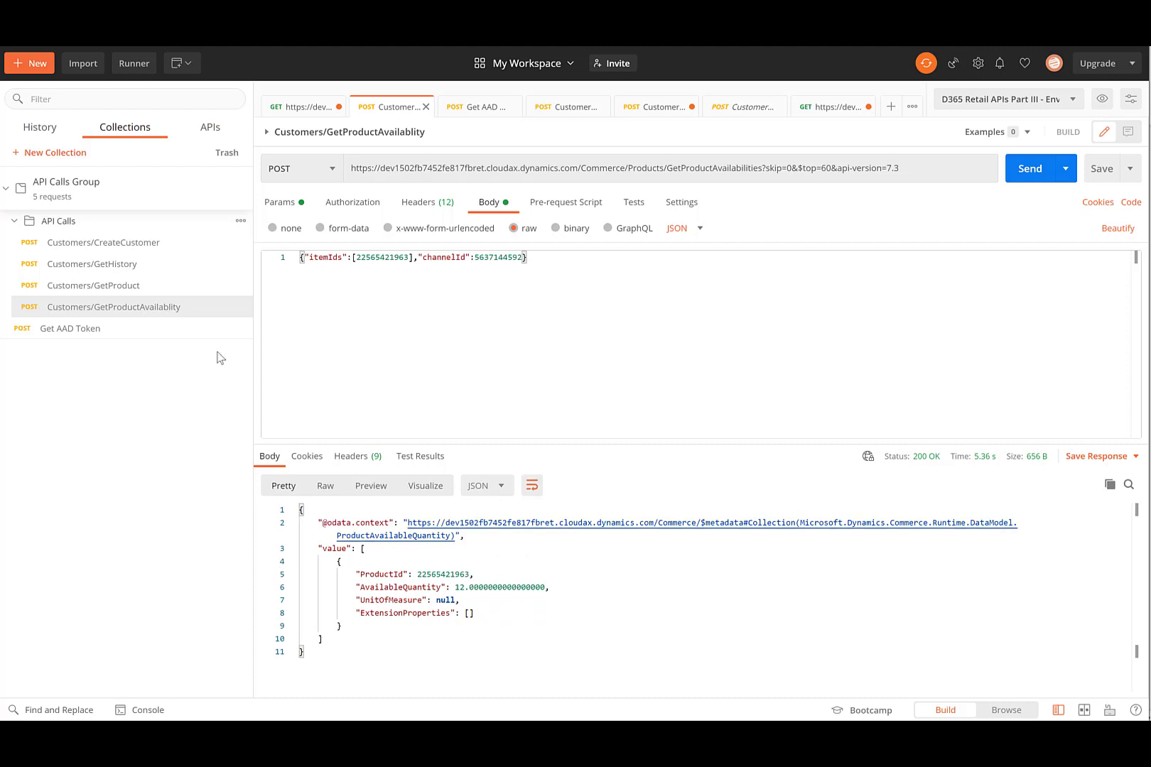
Open the Customers/GetProduct request, check its api-version parameter and JSON customer body, send it to create the customer, and examine the response
{"action": "left_click", "coordinate": [132, 287]}
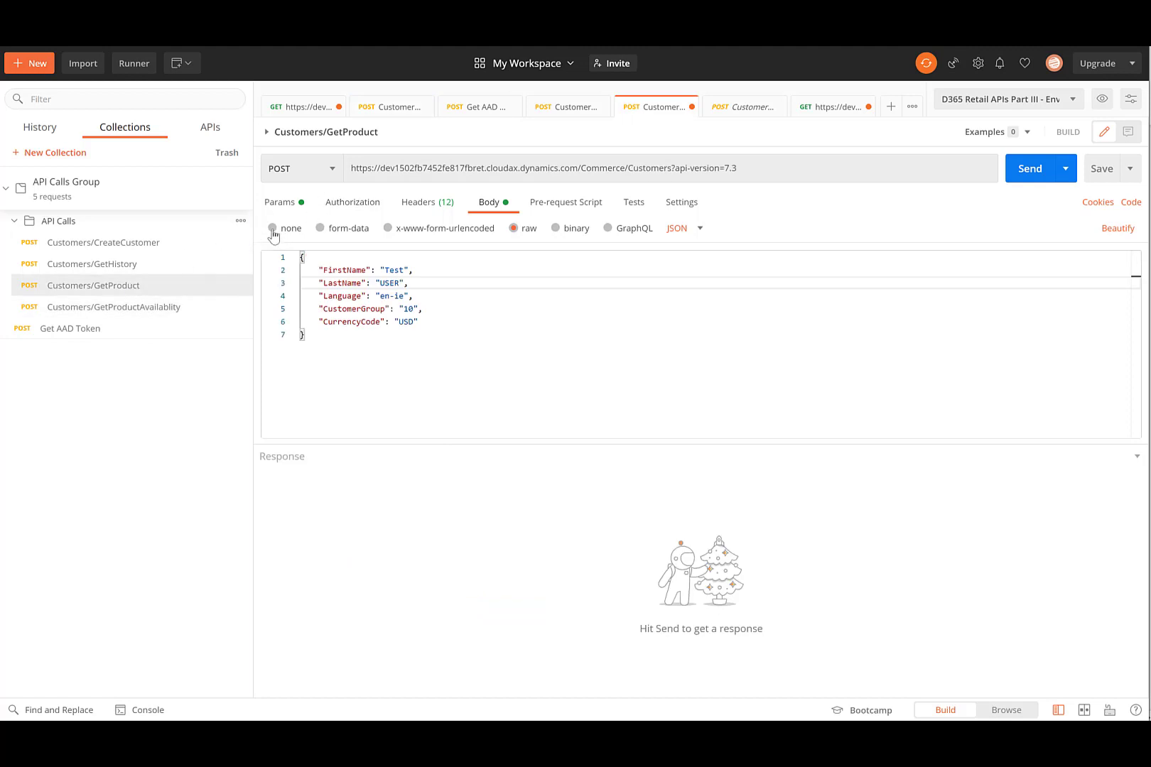
{"action": "left_click", "coordinate": [280, 205]}
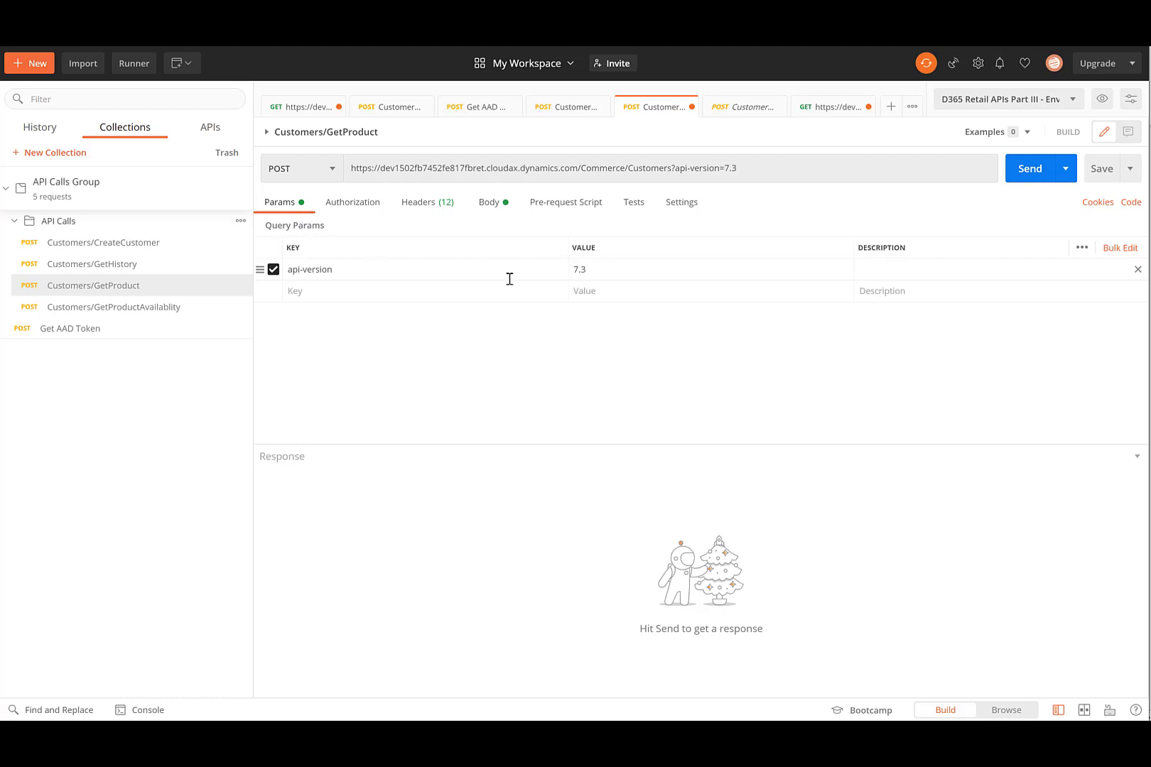
{"action": "left_click", "coordinate": [489, 204]}
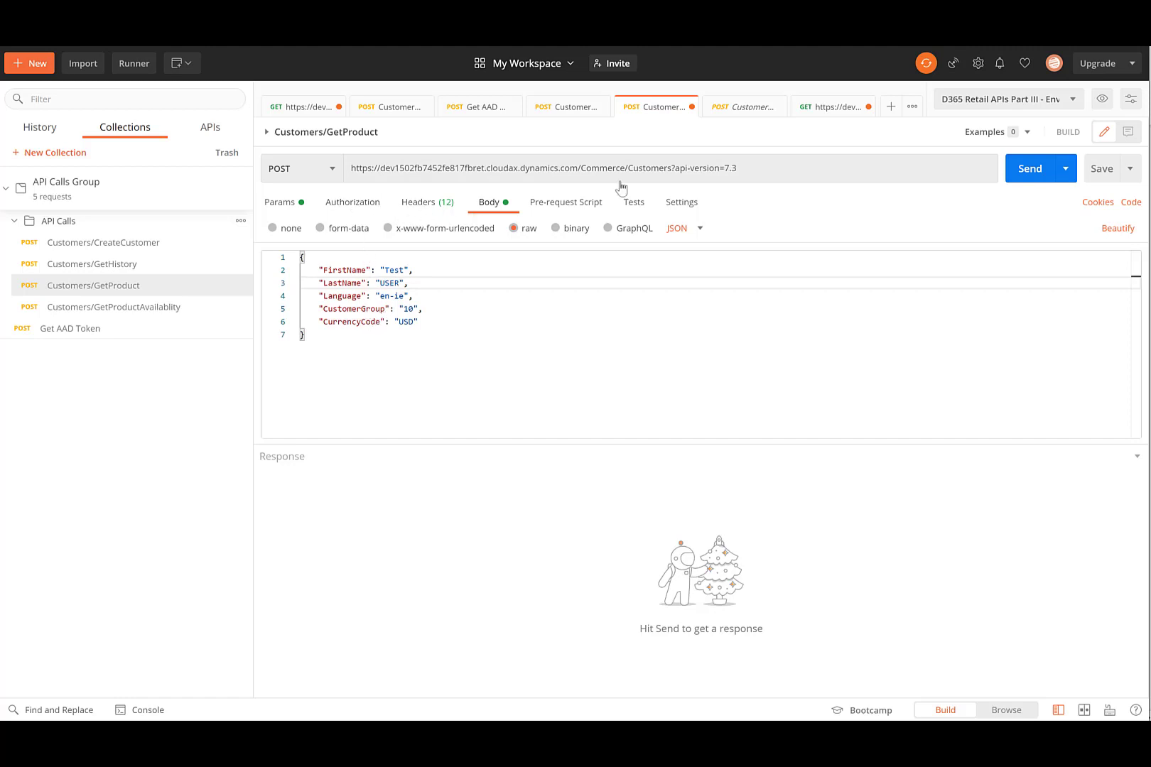
{"action": "left_click", "coordinate": [1023, 186]}
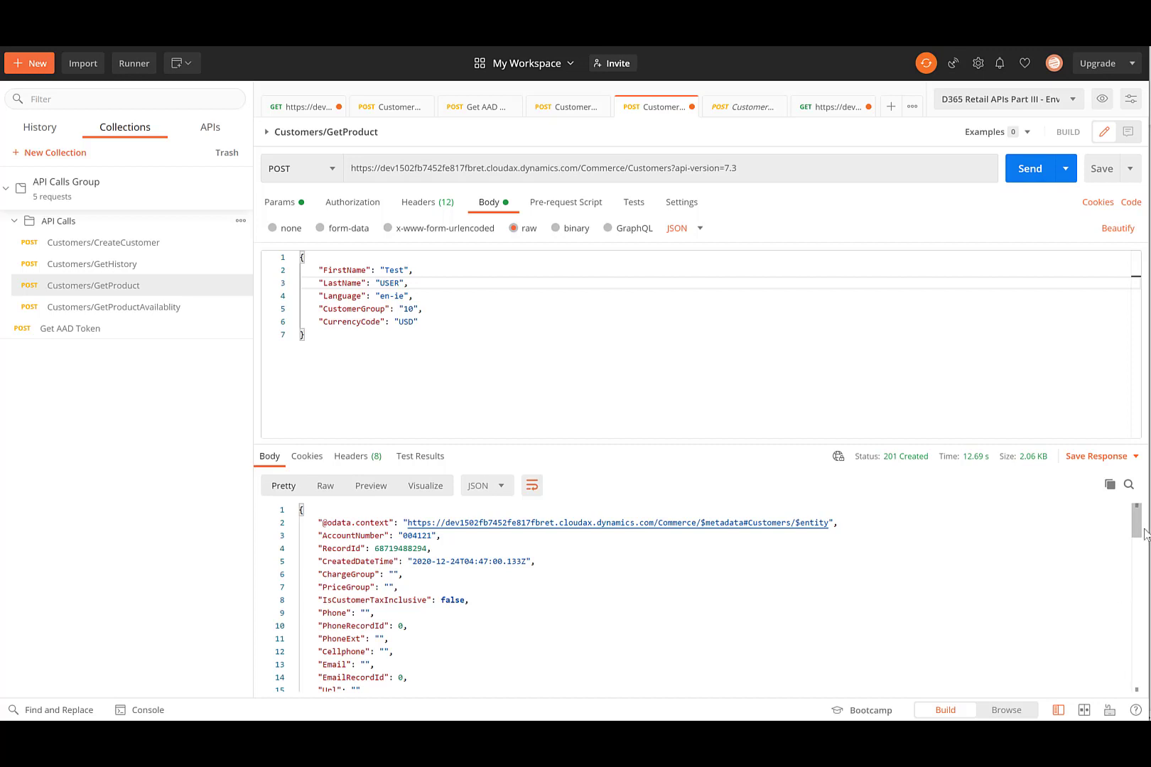
{"action": "mouse_move", "coordinate": [1137, 529]}
{"action": "left_mouse_down"}
{"action": "mouse_move", "coordinate": [1135, 685]}
{"action": "mouse_move", "coordinate": [1144, 510]}
{"action": "left_mouse_up"}
{"action": "left_click", "coordinate": [718, 732]}
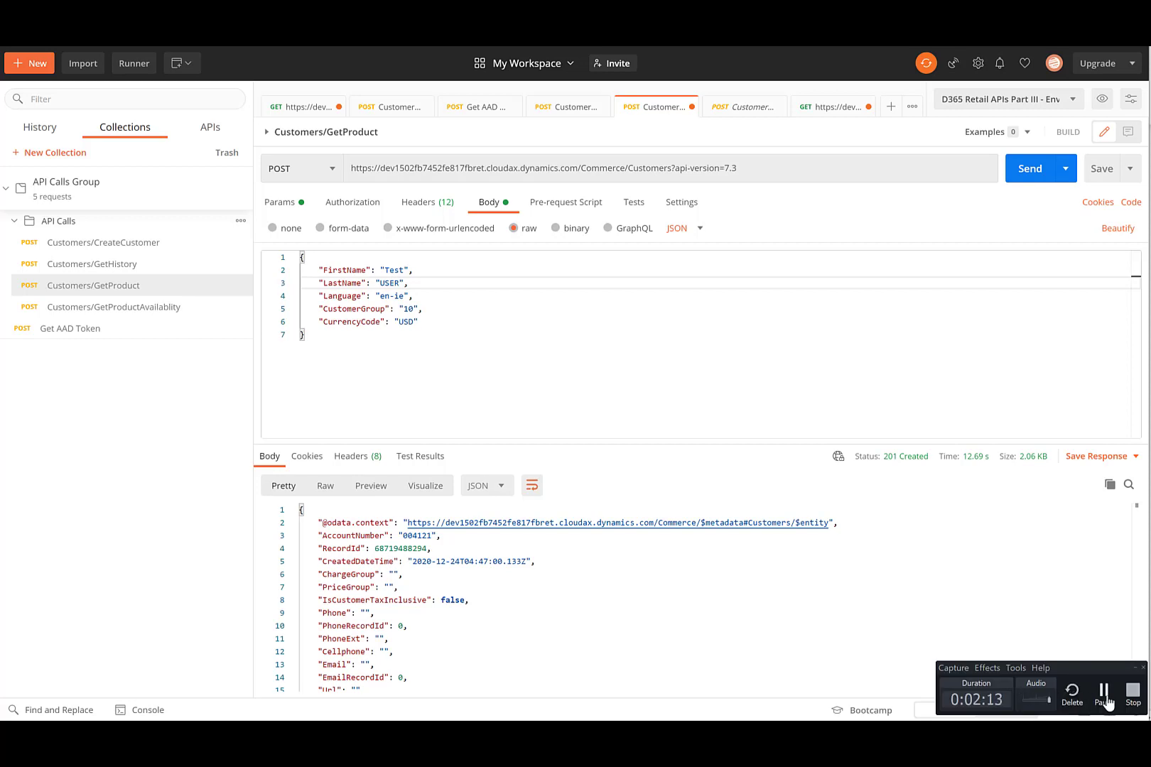
{"action": "left_click", "coordinate": [1133, 693]}
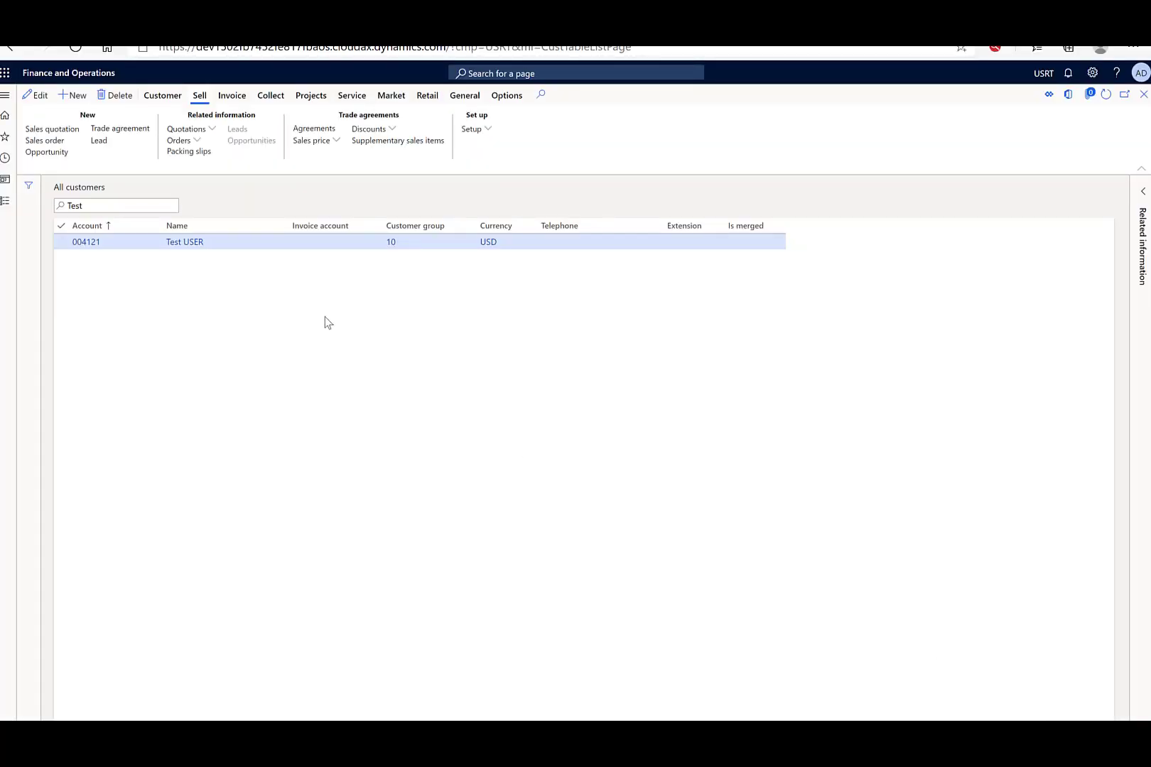
In Finance and Operations, open the newly created customer from the filtered All customers list and examine the record's details
{"action": "left_click", "coordinate": [94, 245]}
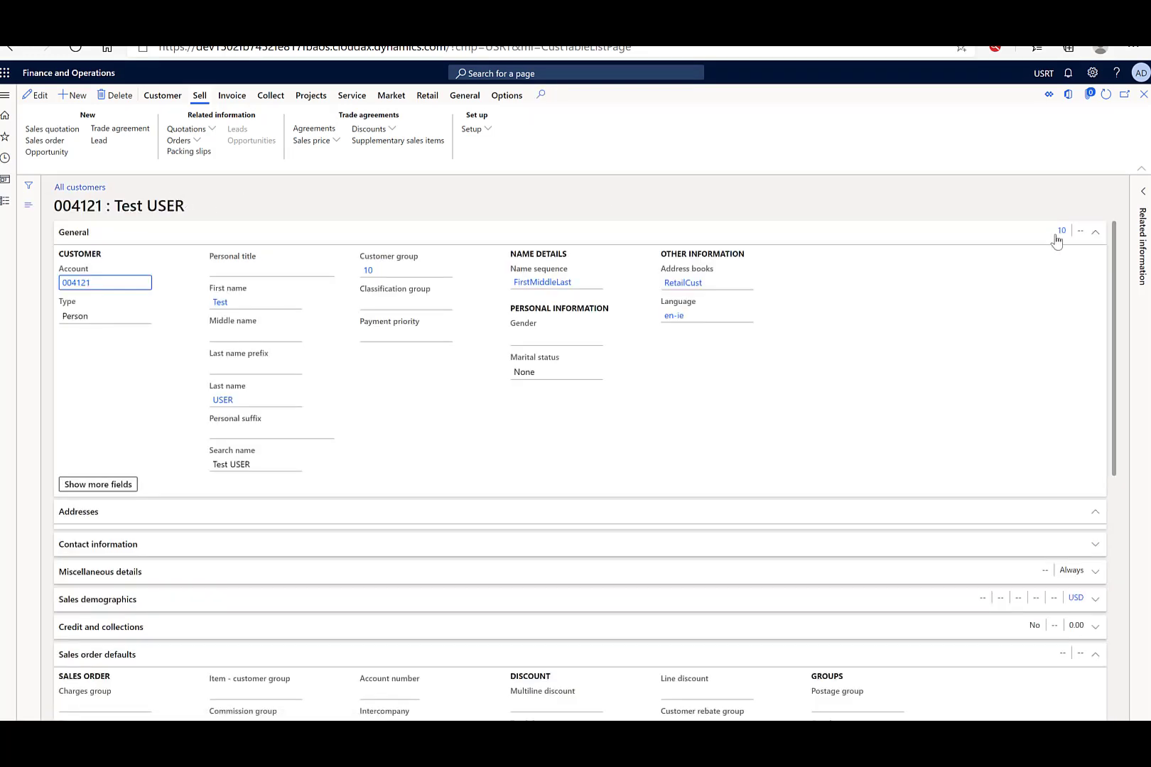
{"action": "left_click_drag", "start_coordinate": [1115, 268], "coordinate": [1149, 244]}
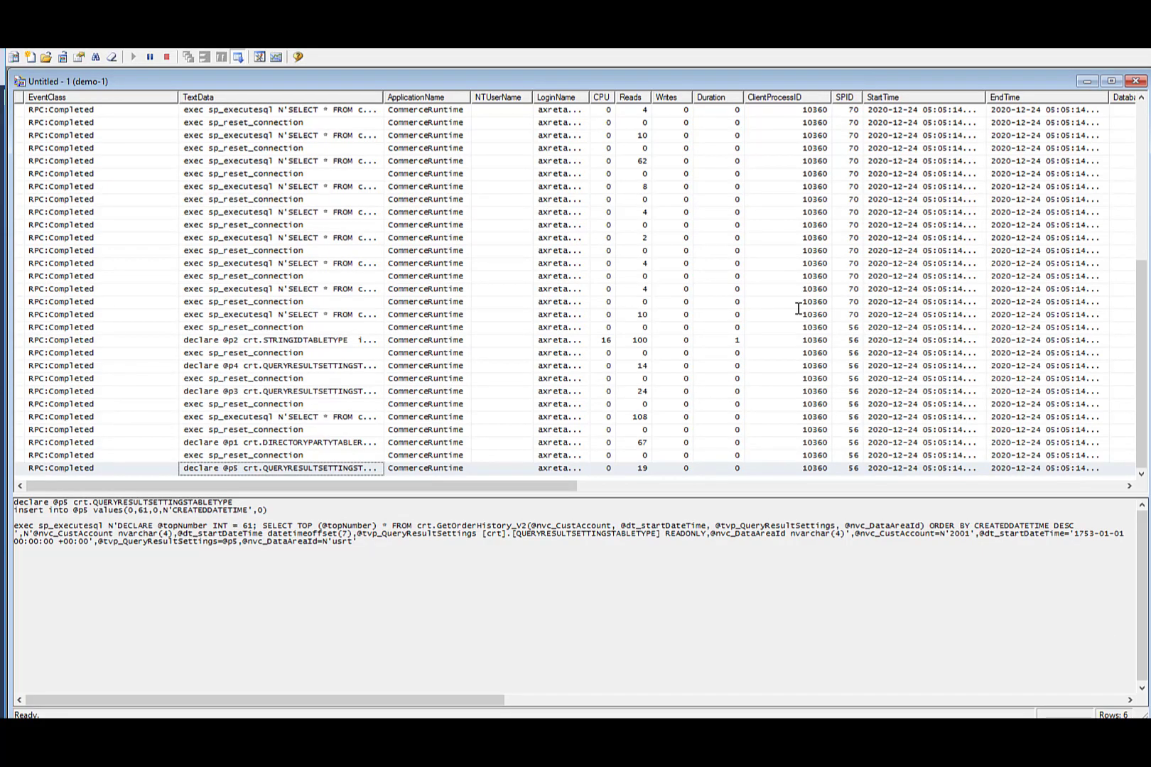
In SQL Server Profiler, review the trace's selected events and its ApplicationName column filter, and close the trace properties
{"action": "left_click", "coordinate": [80, 58]}
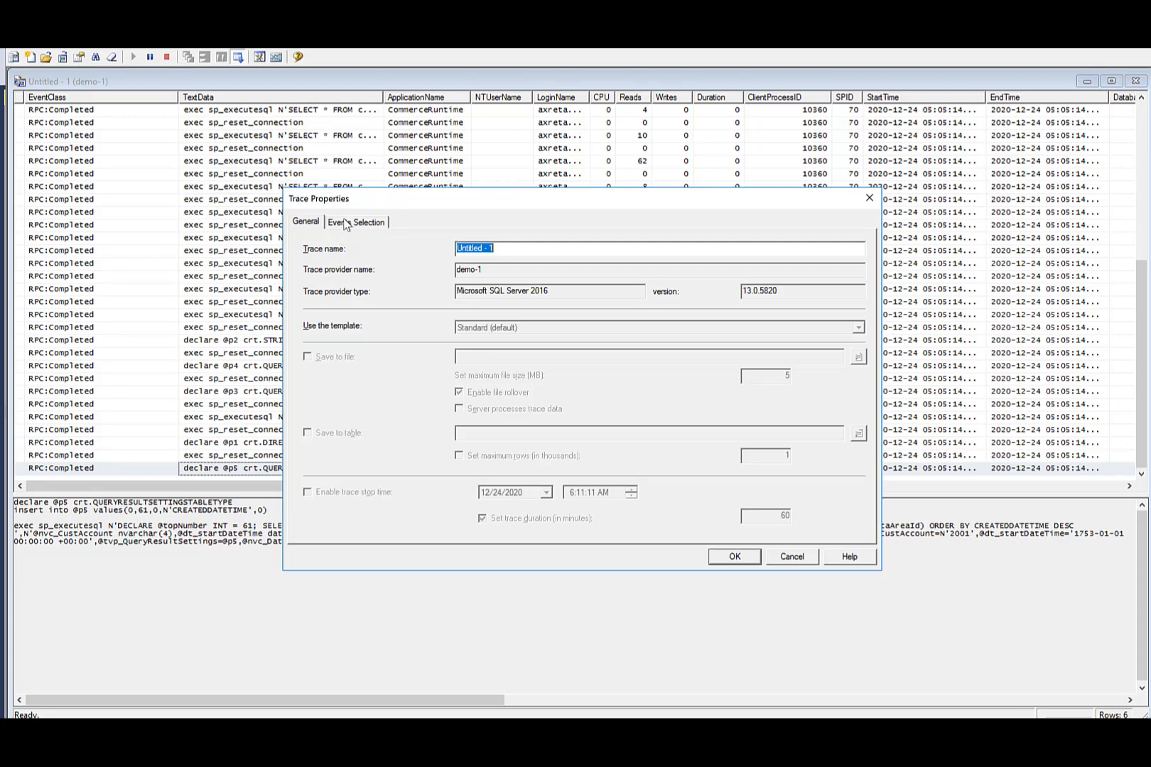
{"action": "left_click", "coordinate": [346, 219]}
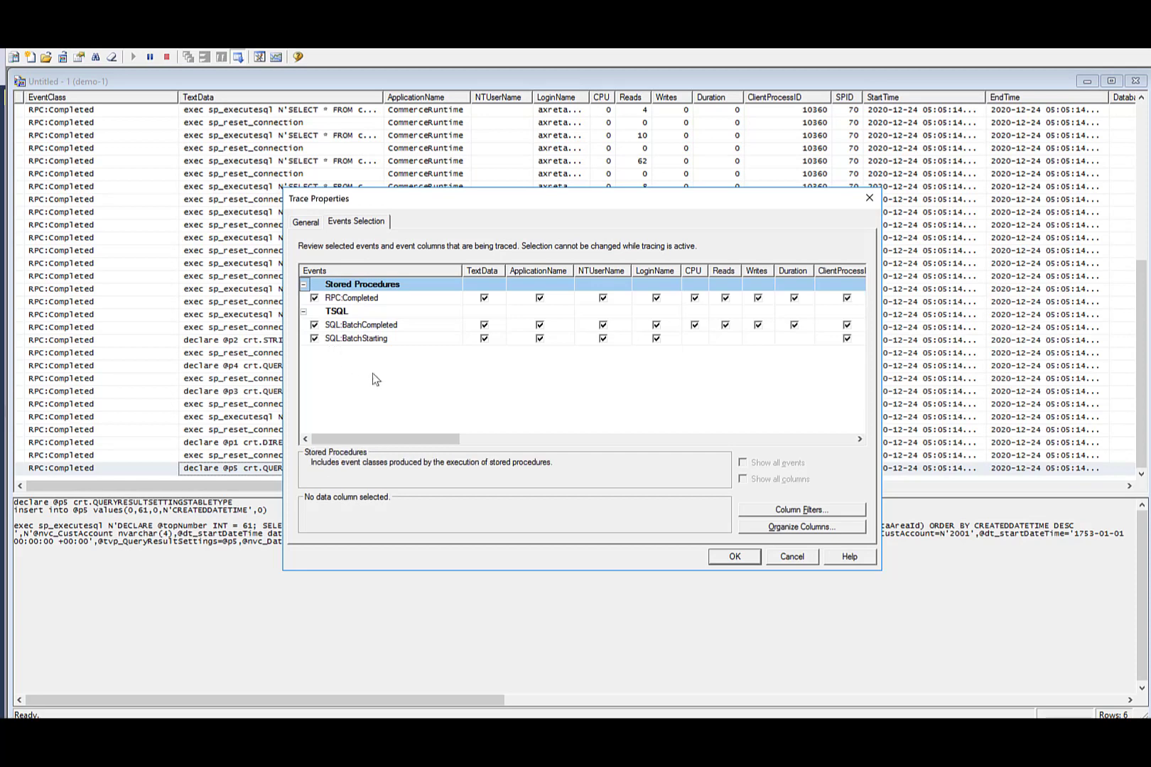
{"action": "left_click", "coordinate": [775, 511]}
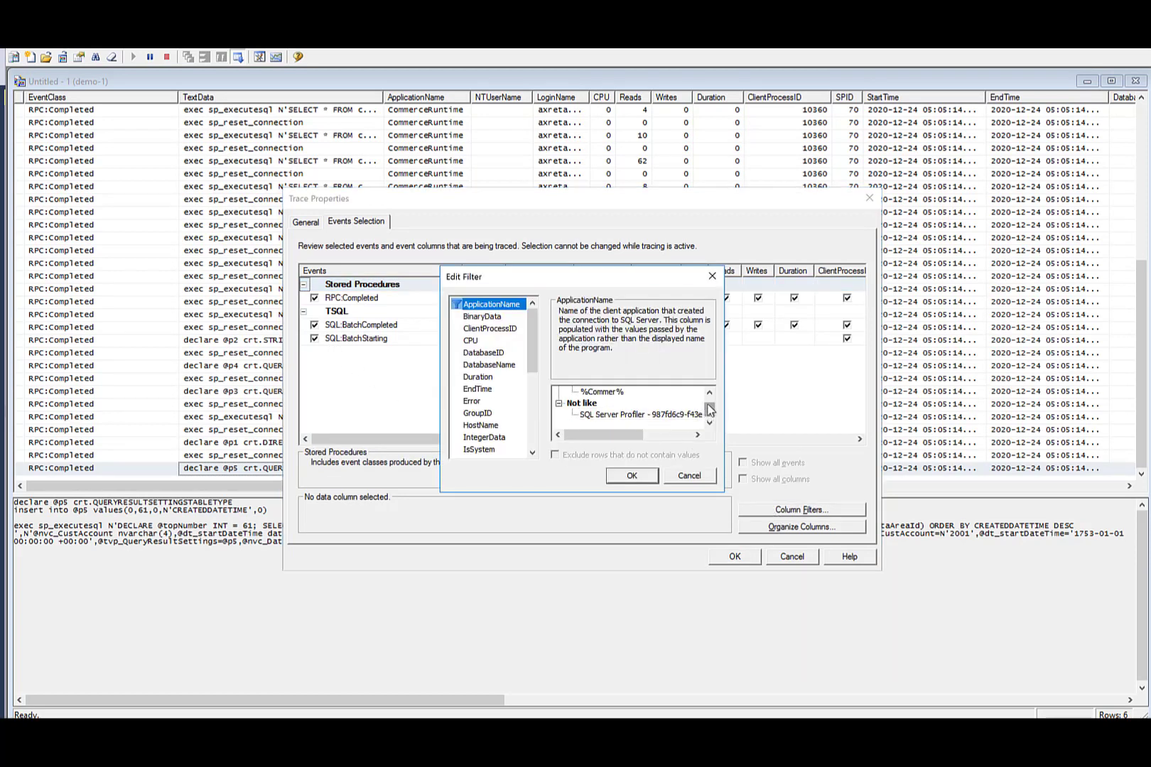
{"action": "left_click", "coordinate": [710, 403]}
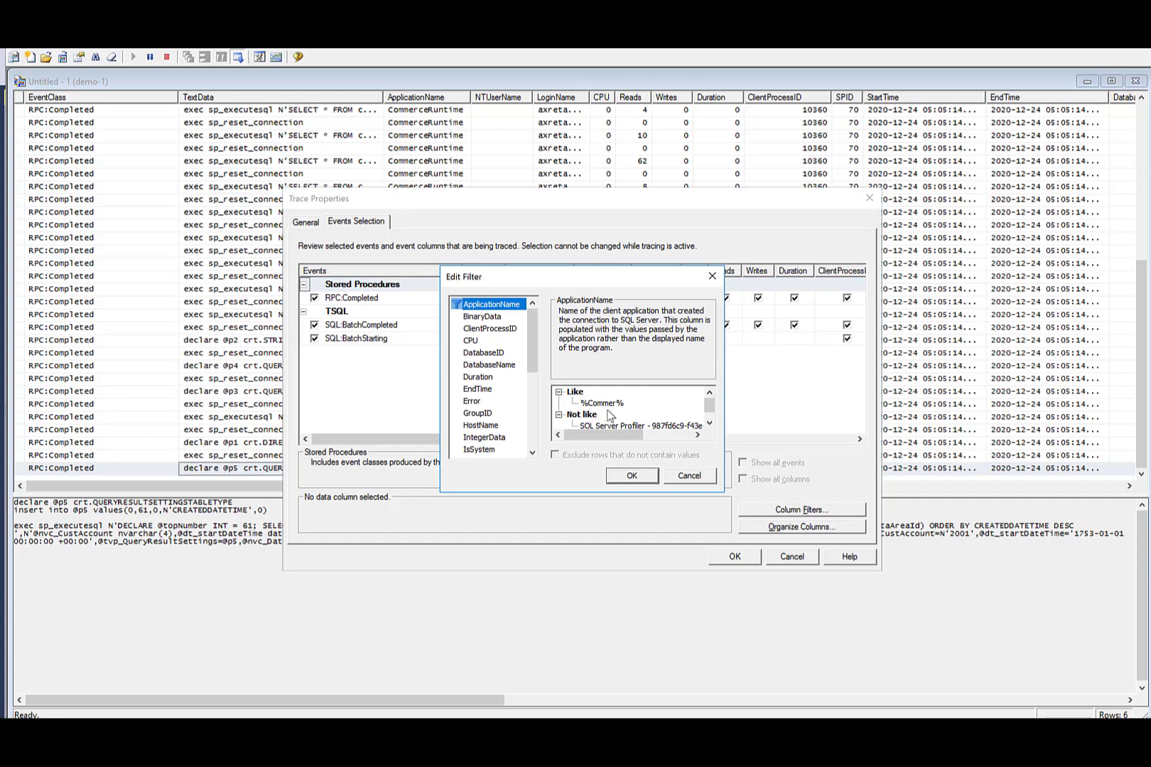
{"action": "left_click", "coordinate": [632, 476]}
{"action": "left_click", "coordinate": [735, 556]}
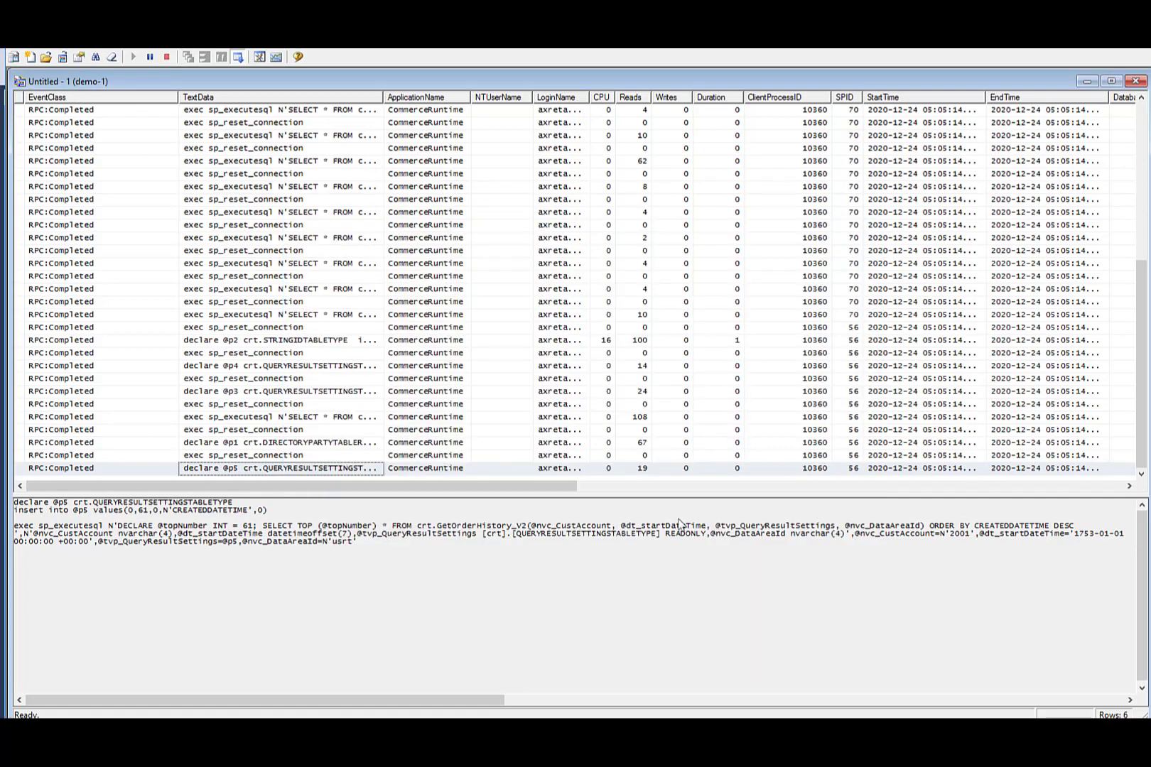